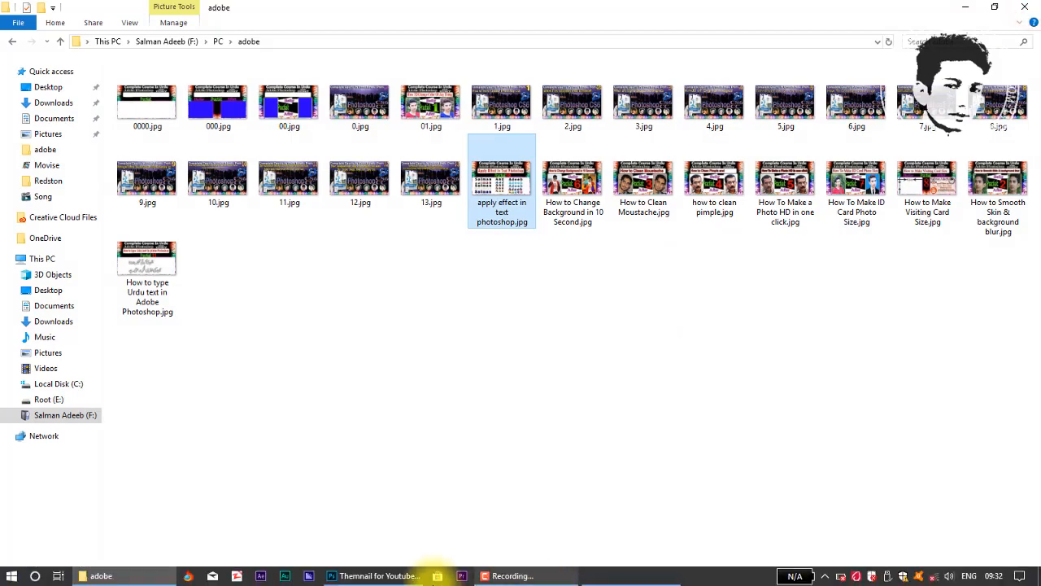
Switch from File Explorer to the Photoshop window showing Themnail for Youtube.jpg
{"action": "left_click", "coordinate": [378, 580]}
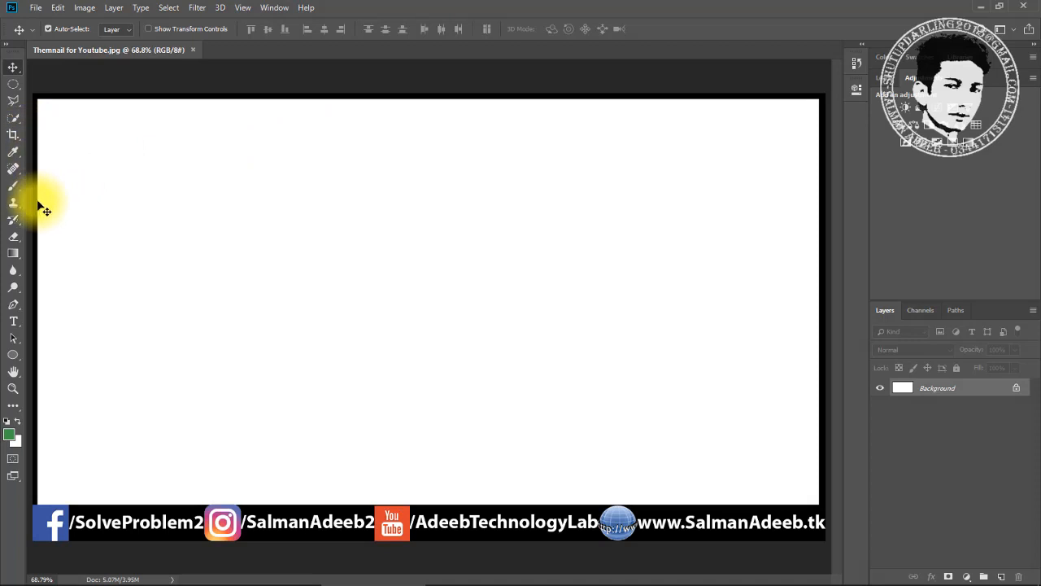
{"action": "left_click", "coordinate": [13, 322]}
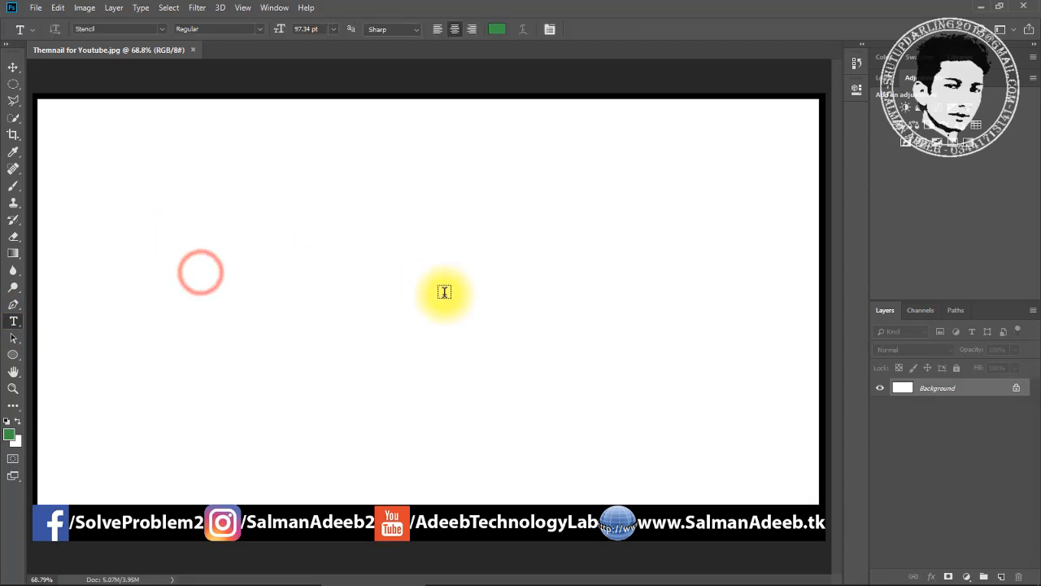
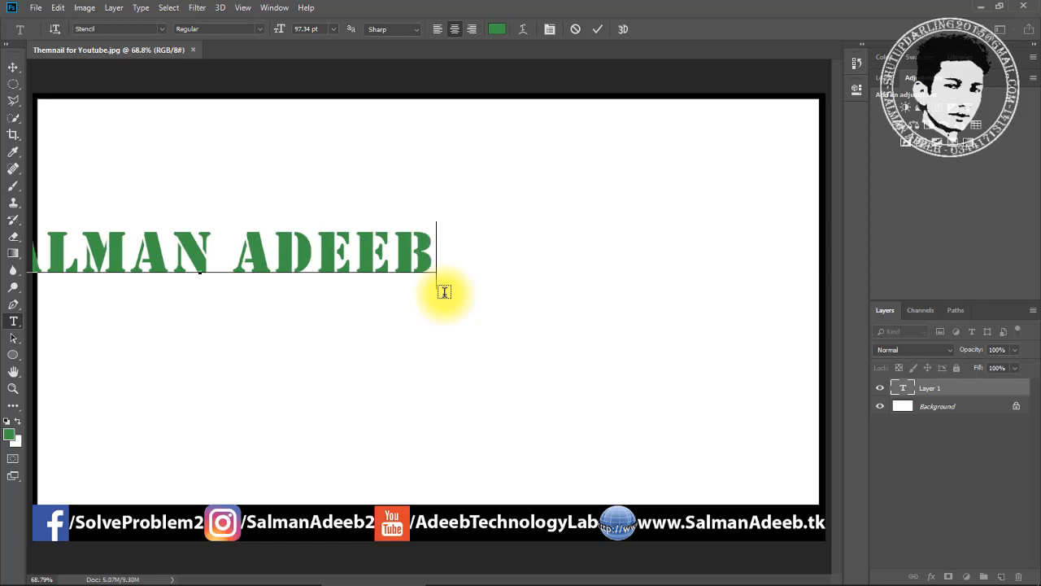
{"action": "left_click", "coordinate": [14, 67]}
{"action": "left_click", "coordinate": [285, 249]}
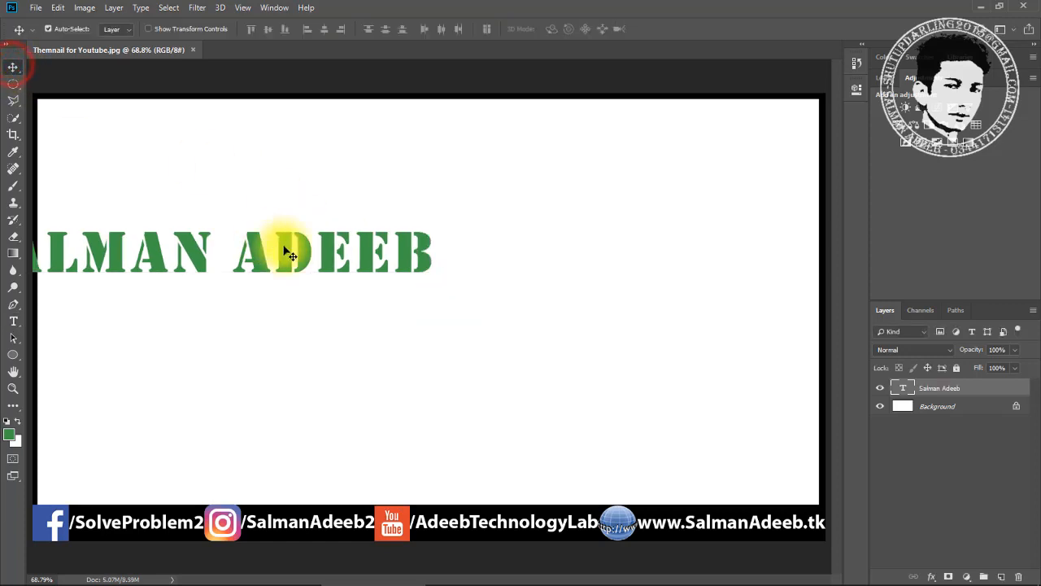
{"action": "left_click_drag", "start_coordinate": [523, 201], "coordinate": [513, 278]}
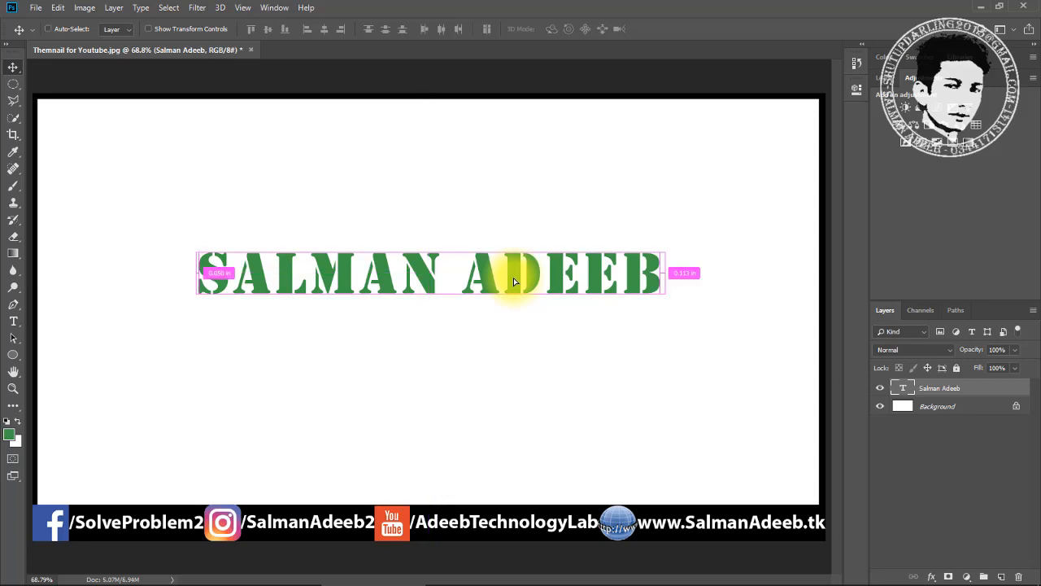
Scale the text down to about 88% and re-centre it along the smart guides
{"action": "key", "text": "ctrl+t"}
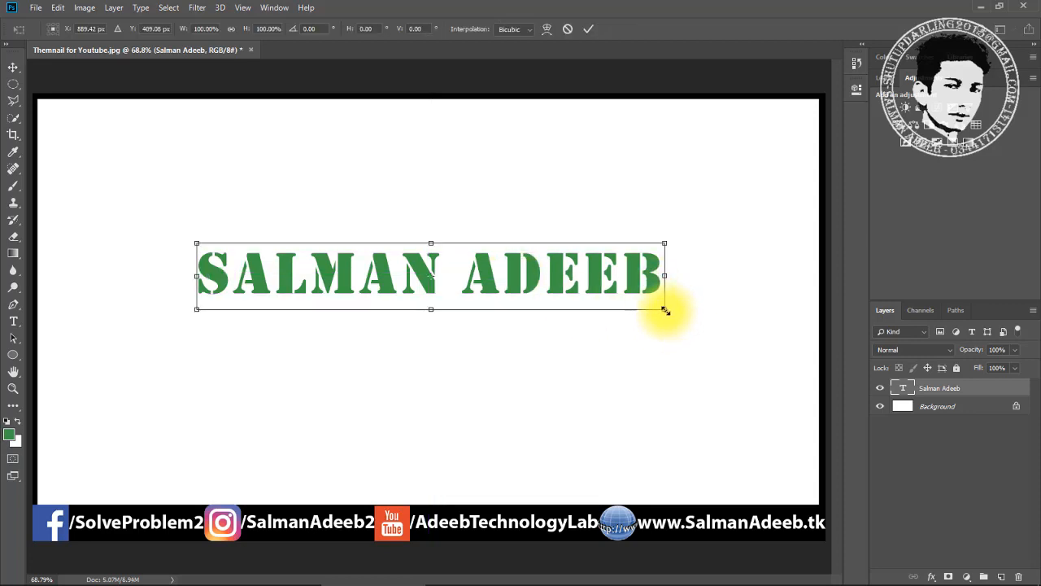
{"action": "left_click_drag", "start_coordinate": [666, 311], "coordinate": [630, 332]}
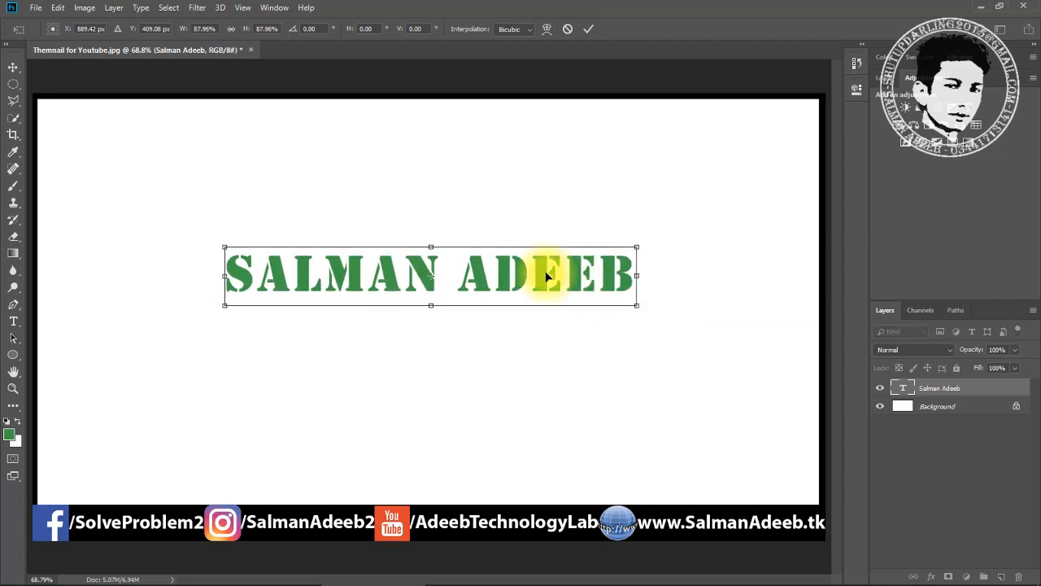
{"action": "key", "text": "Return"}
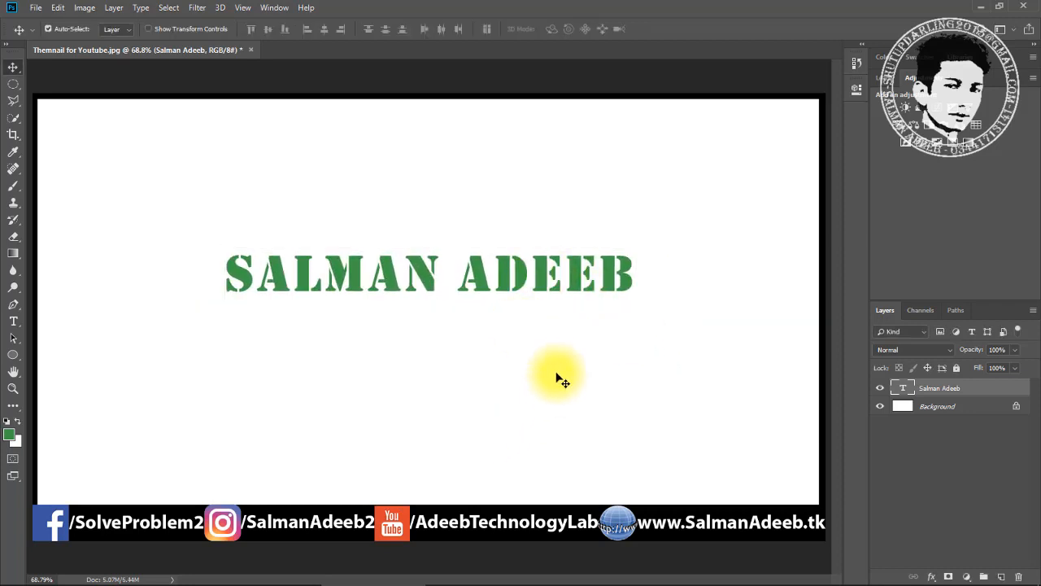
{"action": "left_click_drag", "start_coordinate": [525, 272], "coordinate": [522, 321]}
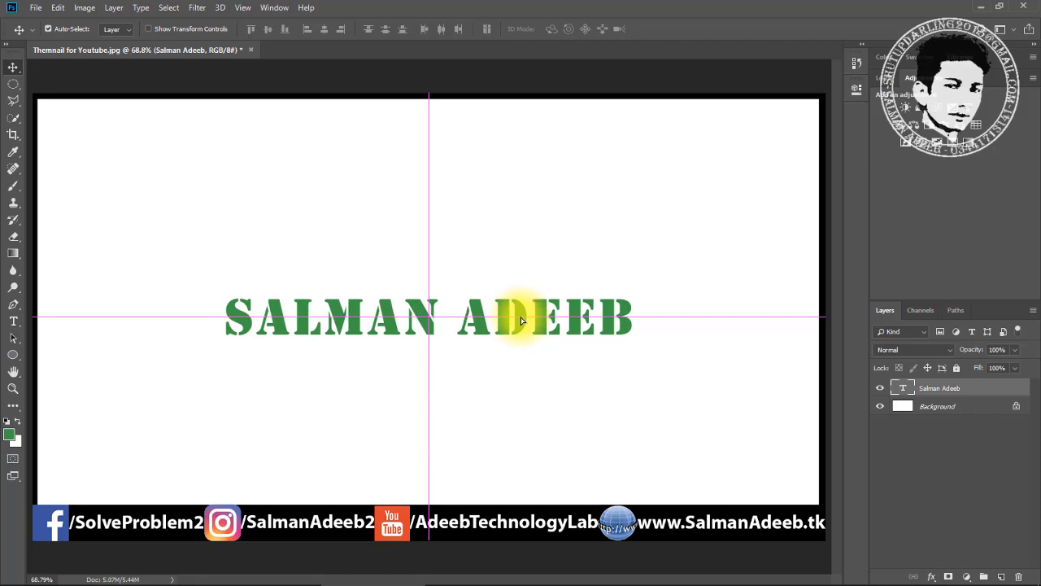
{"action": "left_click_drag", "start_coordinate": [522, 321], "coordinate": [522, 321]}
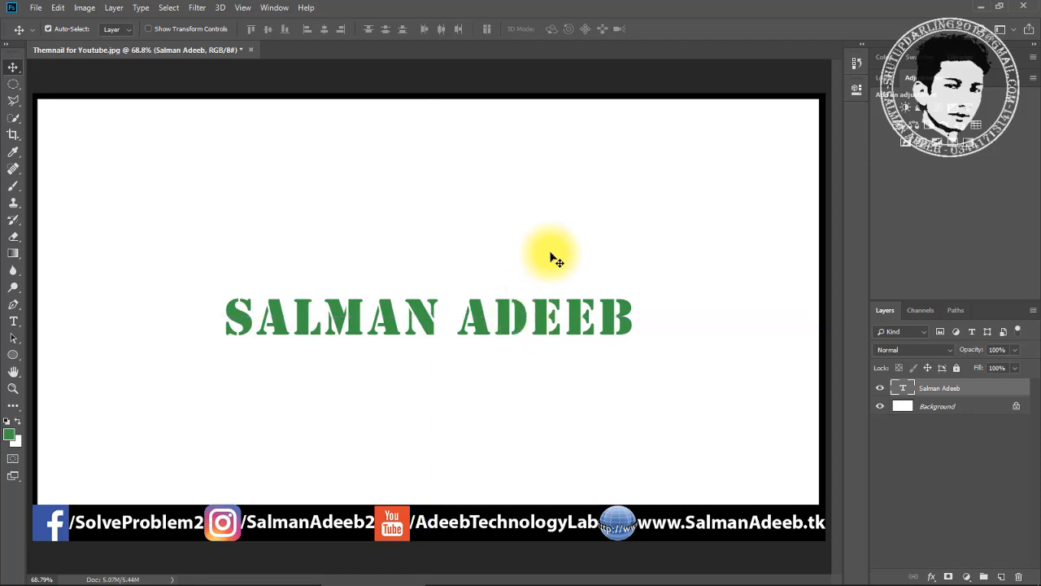
Scale the text proportionally from its centre to 167.31% so it spans most of the canvas
{"action": "key", "text": "ctrl+t"}
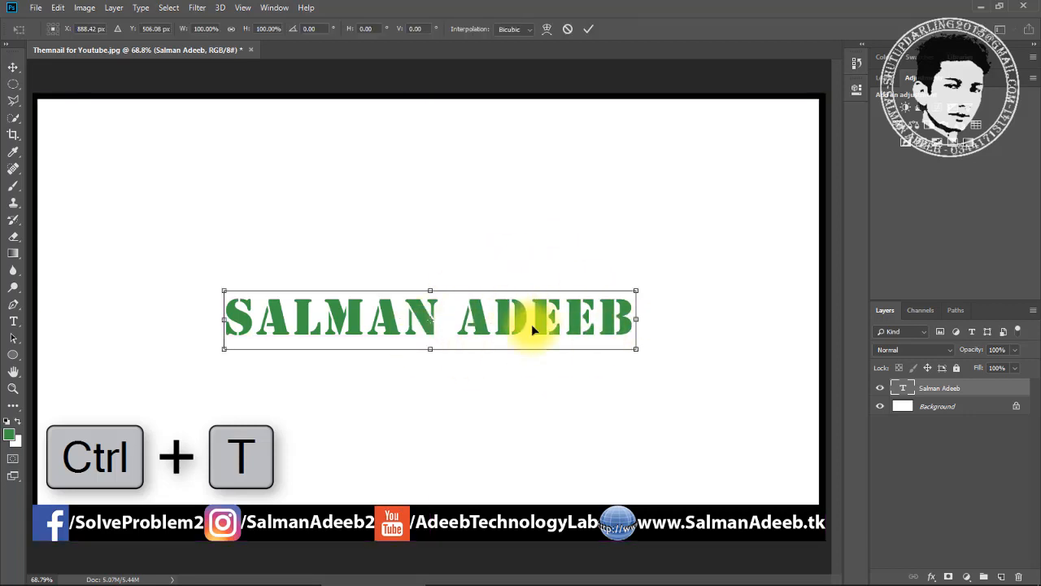
{"action": "key", "text": "alt+shift"}
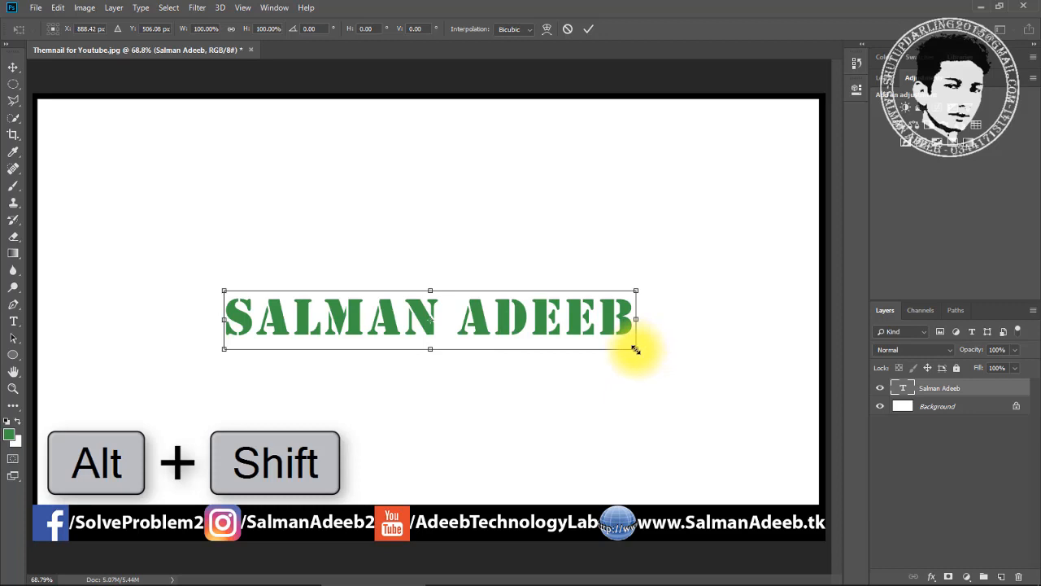
{"action": "left_click_drag", "start_coordinate": [635, 349], "coordinate": [747, 411]}
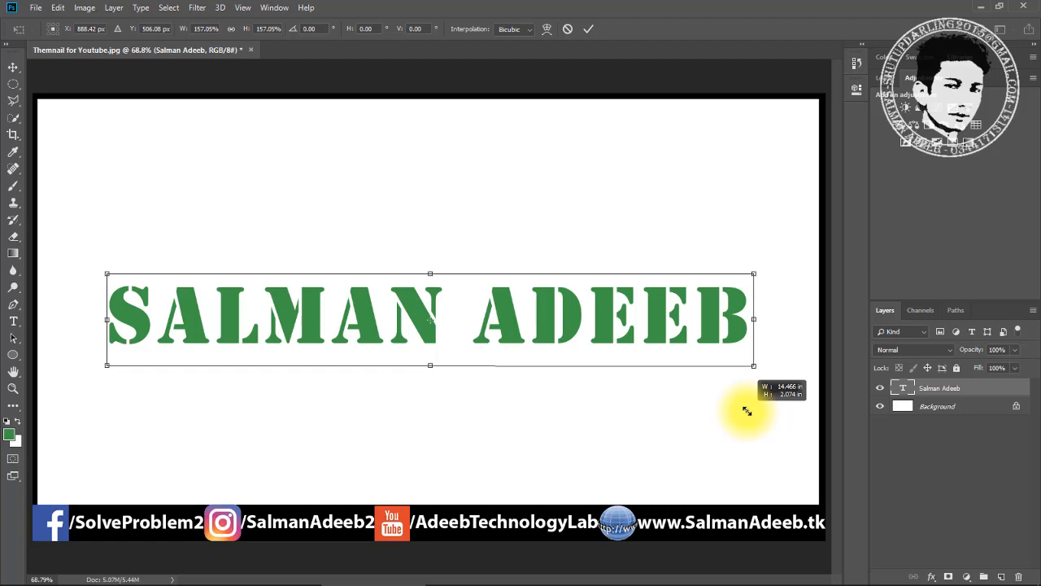
{"action": "left_click_drag", "start_coordinate": [747, 411], "coordinate": [765, 434]}
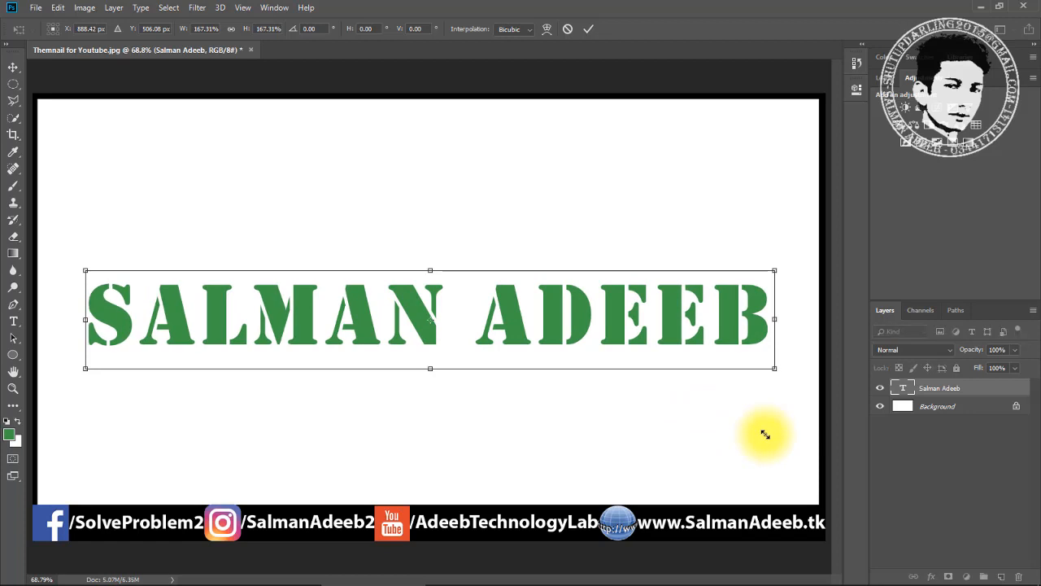
{"action": "key", "text": "Return"}
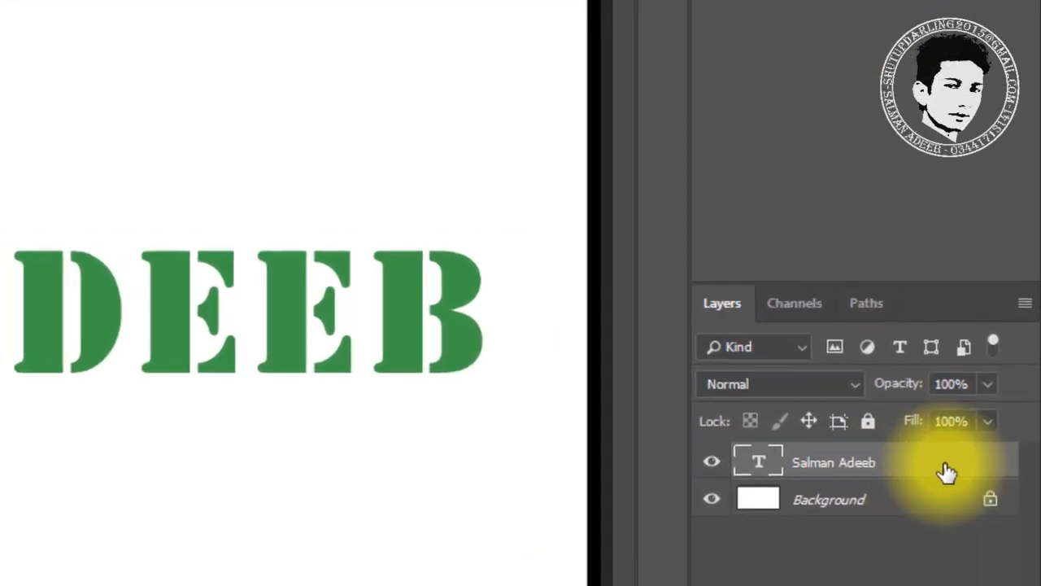
Open Layer Style for the text and try the first row of preset styles
{"action": "double_click", "coordinate": [931, 460]}
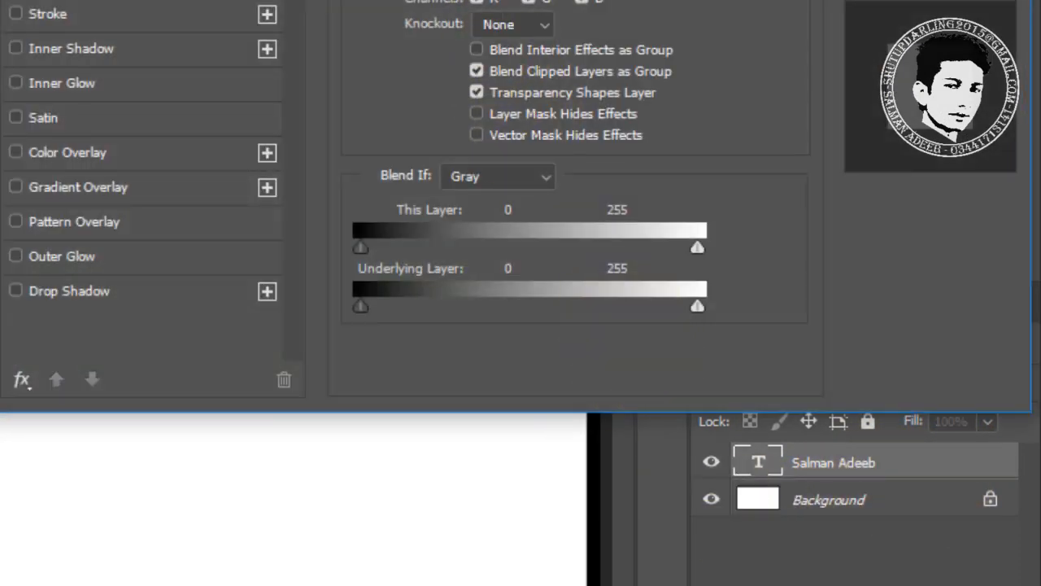
{"action": "left_click_drag", "start_coordinate": [473, 0], "coordinate": [393, 5]}
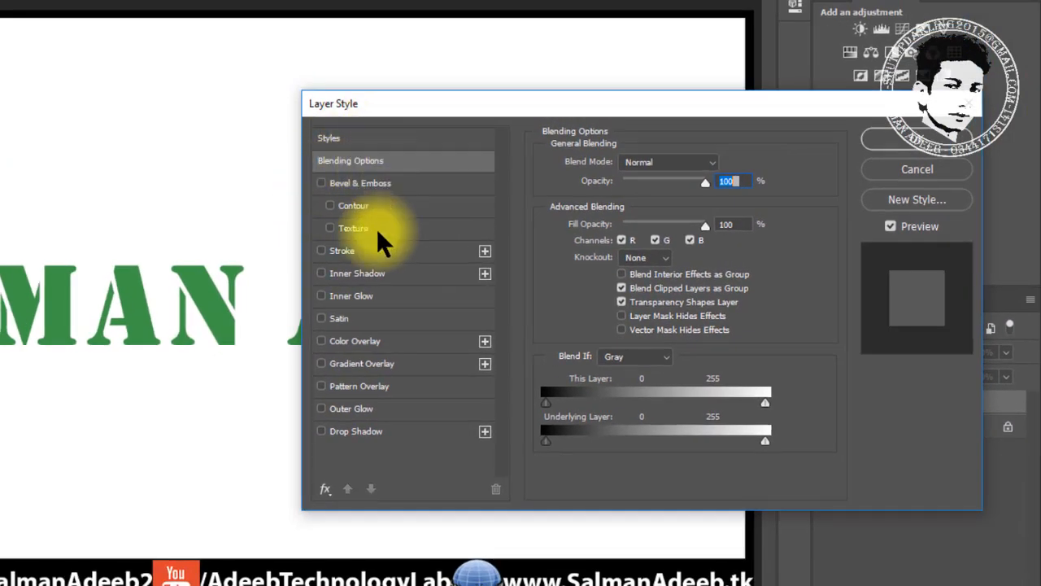
{"action": "left_click", "coordinate": [373, 140]}
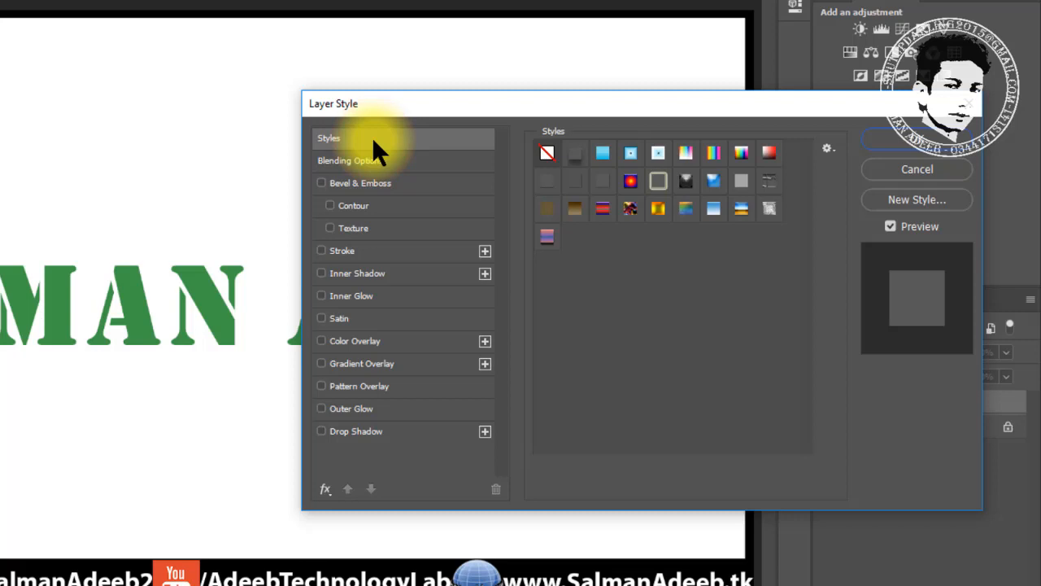
{"action": "left_click", "coordinate": [576, 156]}
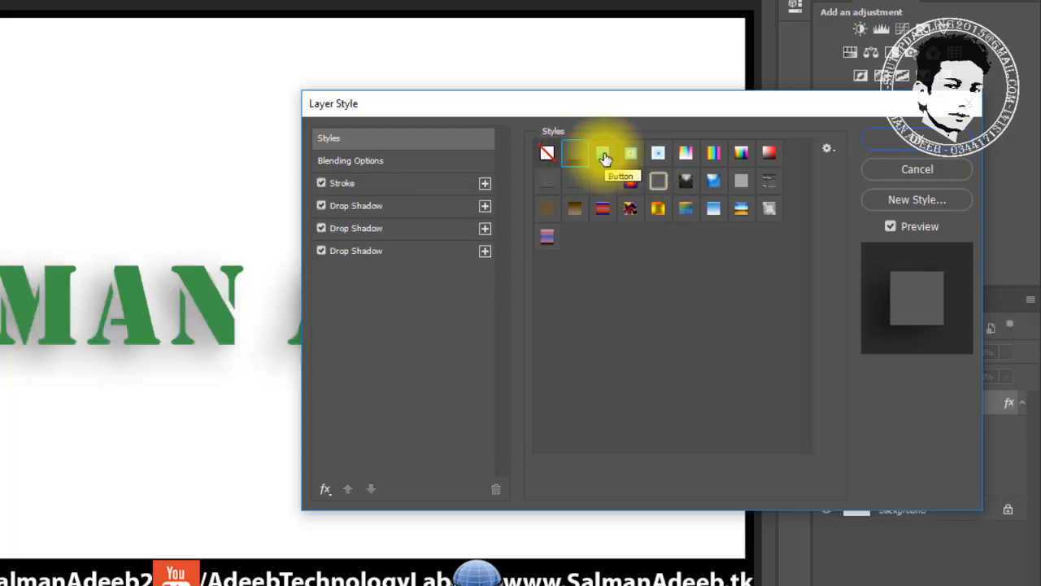
{"action": "left_click", "coordinate": [604, 157]}
{"action": "left_click", "coordinate": [631, 156]}
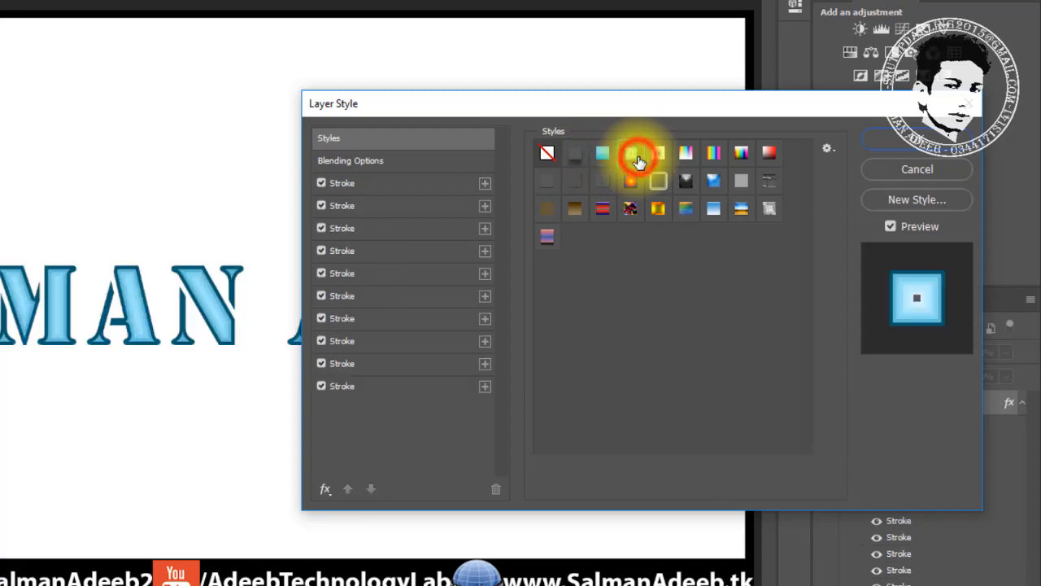
{"action": "left_click", "coordinate": [659, 155]}
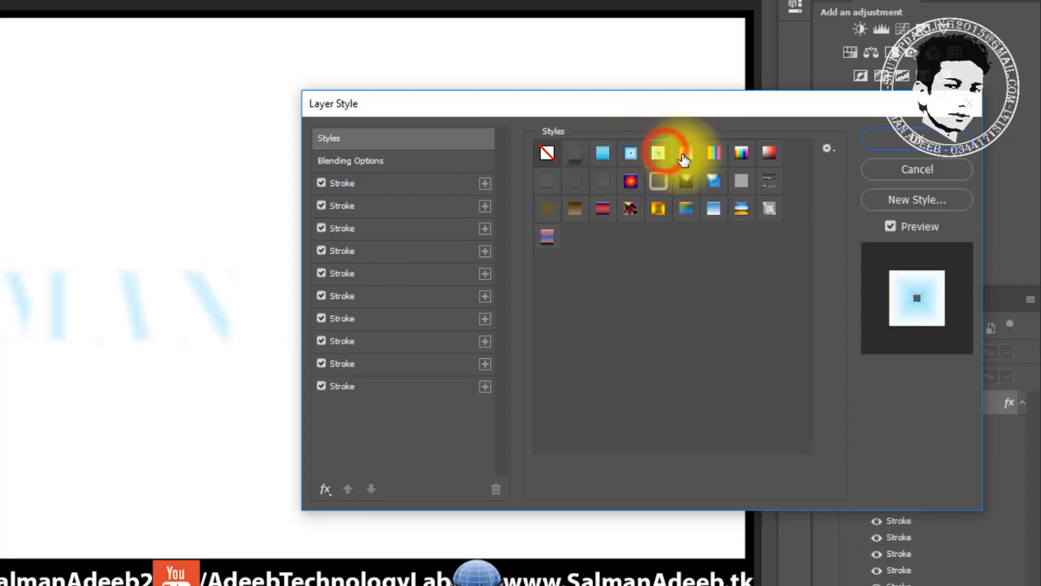
{"action": "left_click", "coordinate": [690, 158]}
{"action": "left_click", "coordinate": [715, 155]}
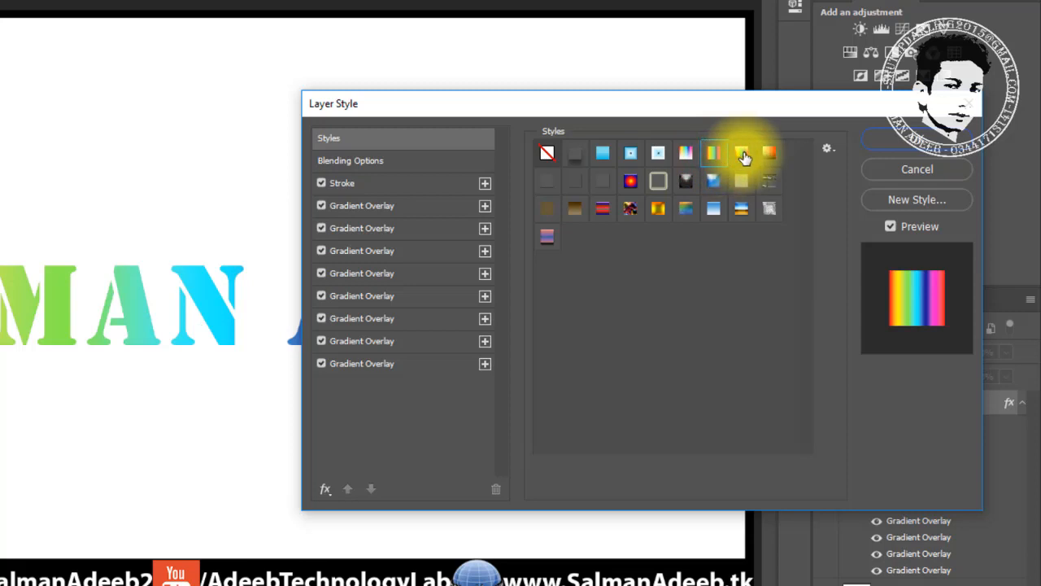
{"action": "left_click", "coordinate": [738, 157]}
{"action": "left_click", "coordinate": [773, 161]}
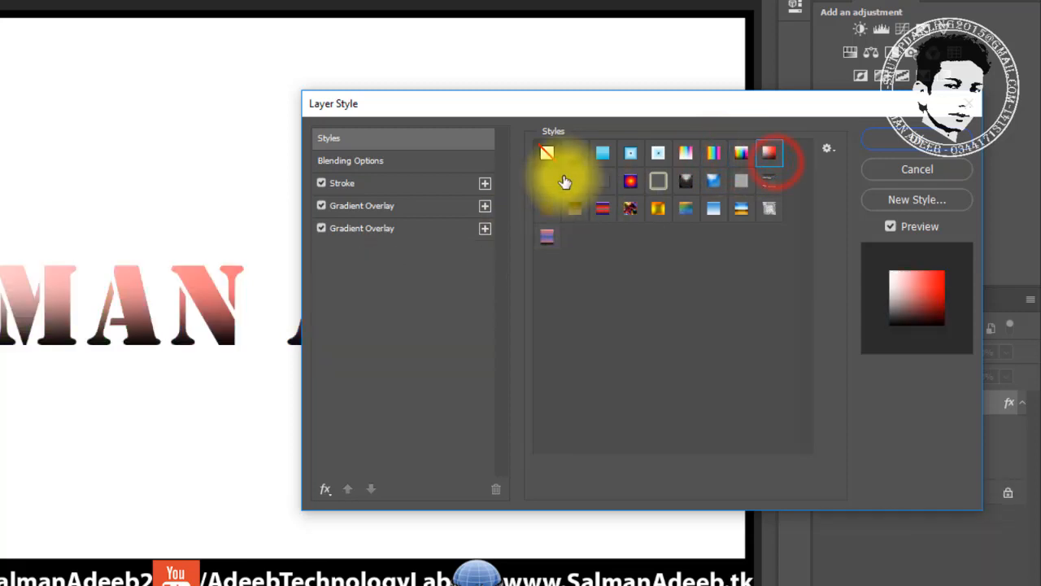
Try the second row of presets: drop shadow, stroke, bevel, gold frame, inner glow, overlays
{"action": "left_click", "coordinate": [549, 179]}
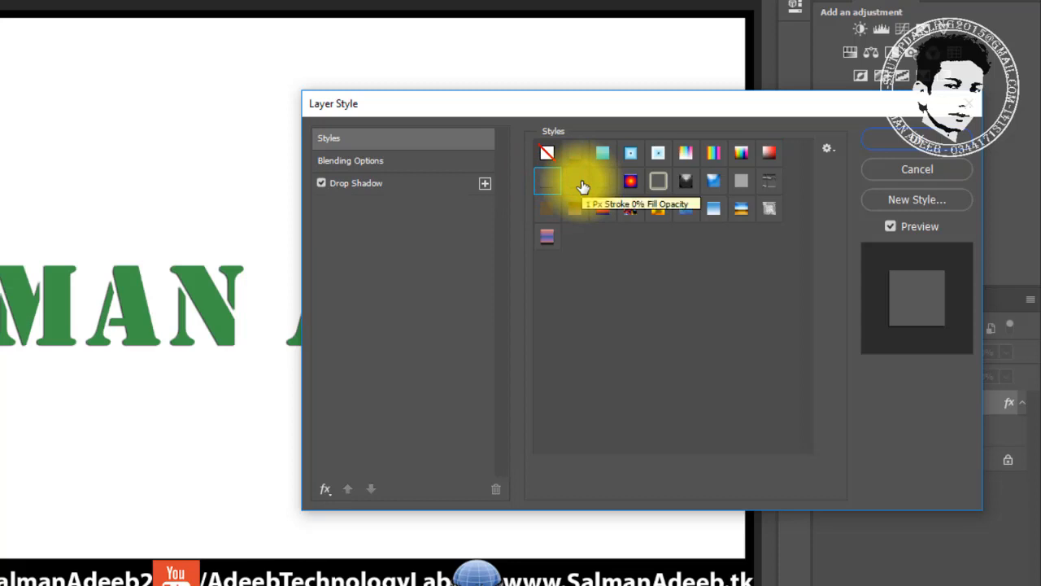
{"action": "left_click", "coordinate": [579, 182]}
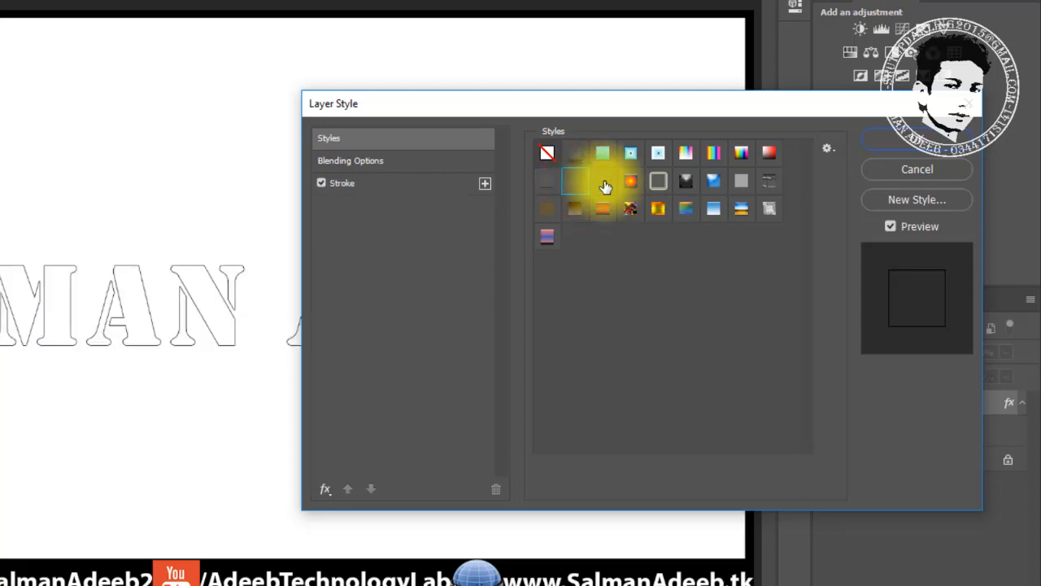
{"action": "left_click", "coordinate": [605, 180]}
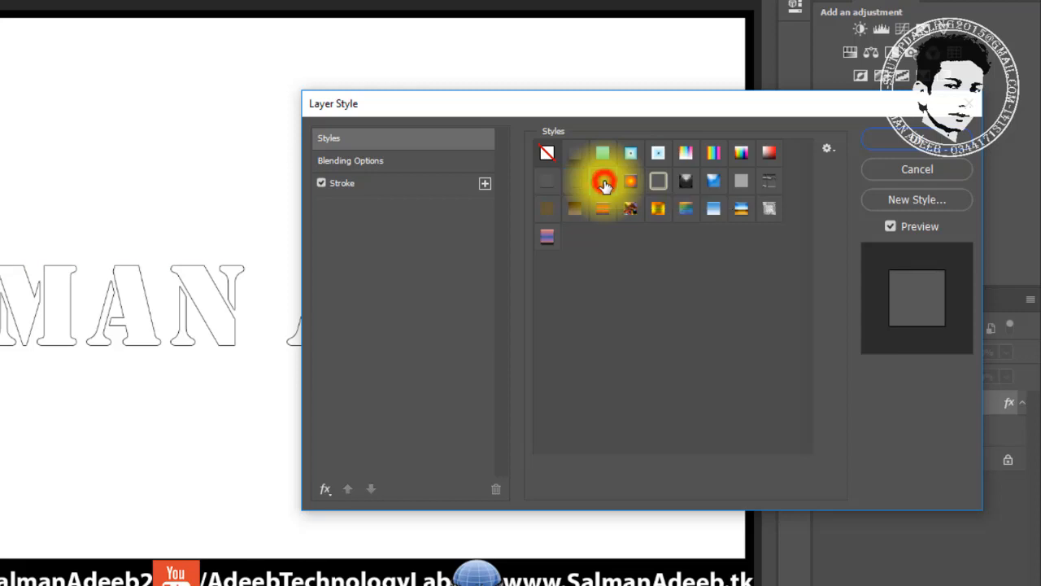
{"action": "left_click", "coordinate": [634, 181]}
{"action": "left_click", "coordinate": [658, 181]}
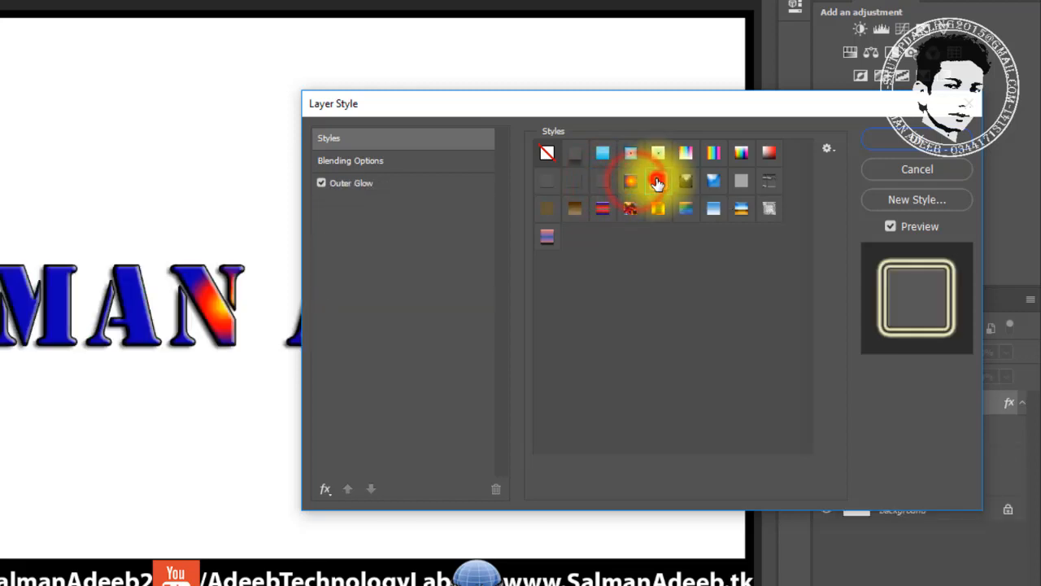
{"action": "left_click", "coordinate": [686, 181]}
{"action": "left_click", "coordinate": [712, 182]}
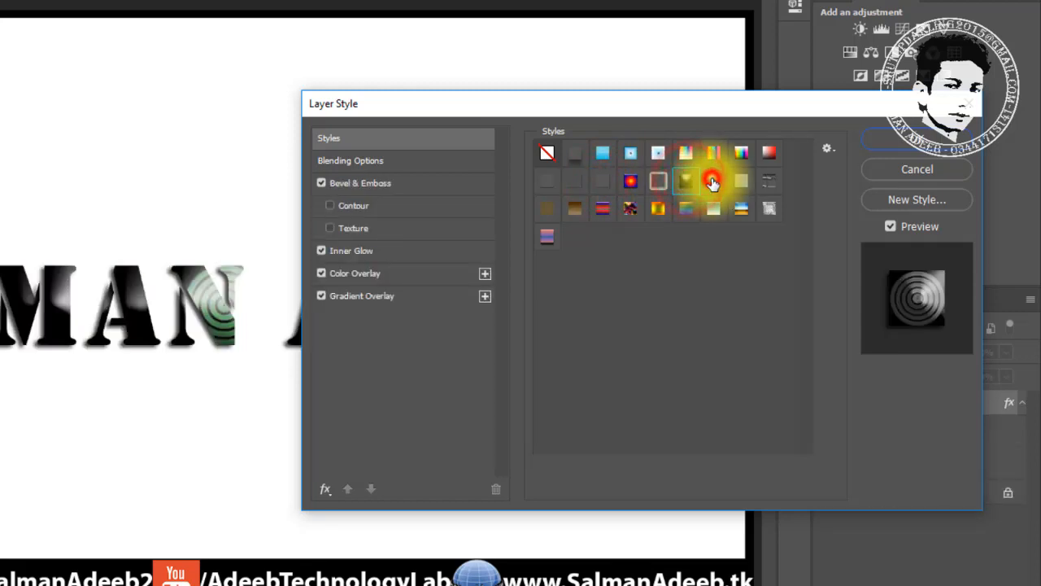
{"action": "left_click", "coordinate": [740, 181]}
{"action": "left_click", "coordinate": [769, 180]}
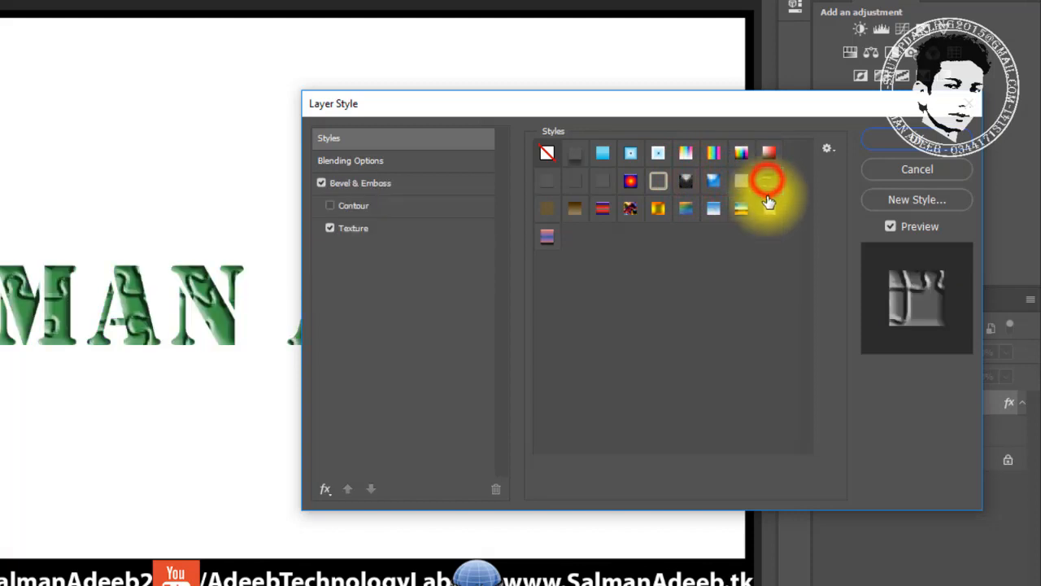
Try the third and fourth rows of presets, including satin, gold pattern and striped bevel
{"action": "left_click", "coordinate": [769, 209]}
{"action": "left_click", "coordinate": [740, 211]}
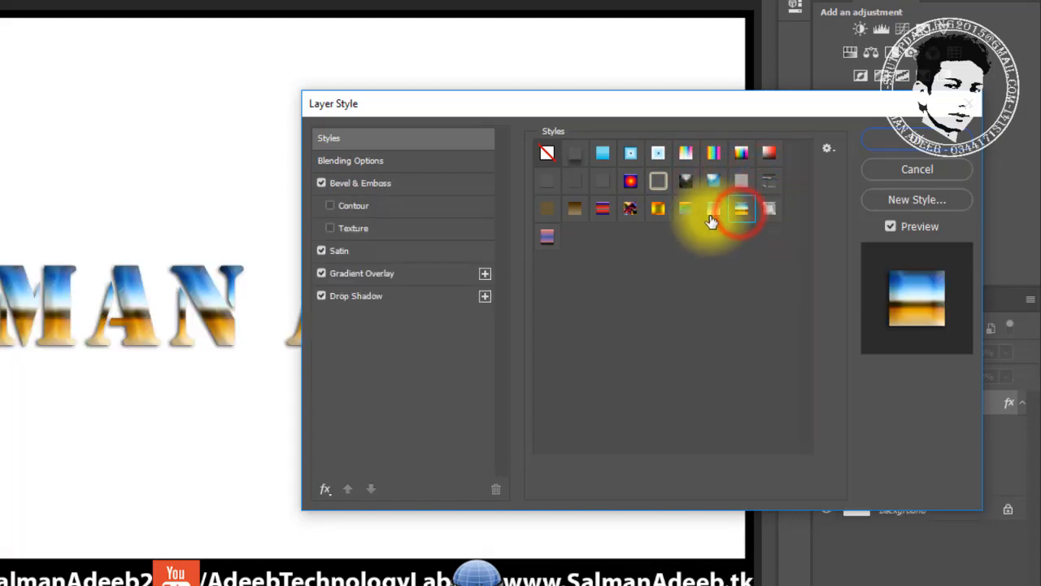
{"action": "left_click", "coordinate": [709, 212]}
{"action": "left_click", "coordinate": [683, 211]}
{"action": "left_click", "coordinate": [658, 211]}
{"action": "left_click", "coordinate": [629, 212]}
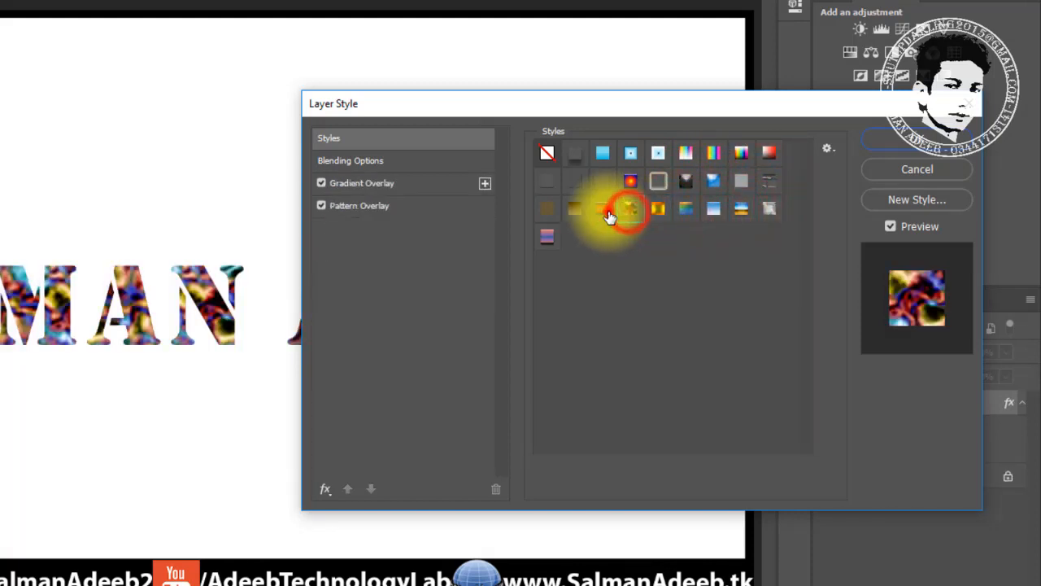
{"action": "left_click", "coordinate": [602, 211]}
{"action": "left_click", "coordinate": [574, 212]}
{"action": "left_click", "coordinate": [548, 213]}
{"action": "left_click", "coordinate": [549, 236]}
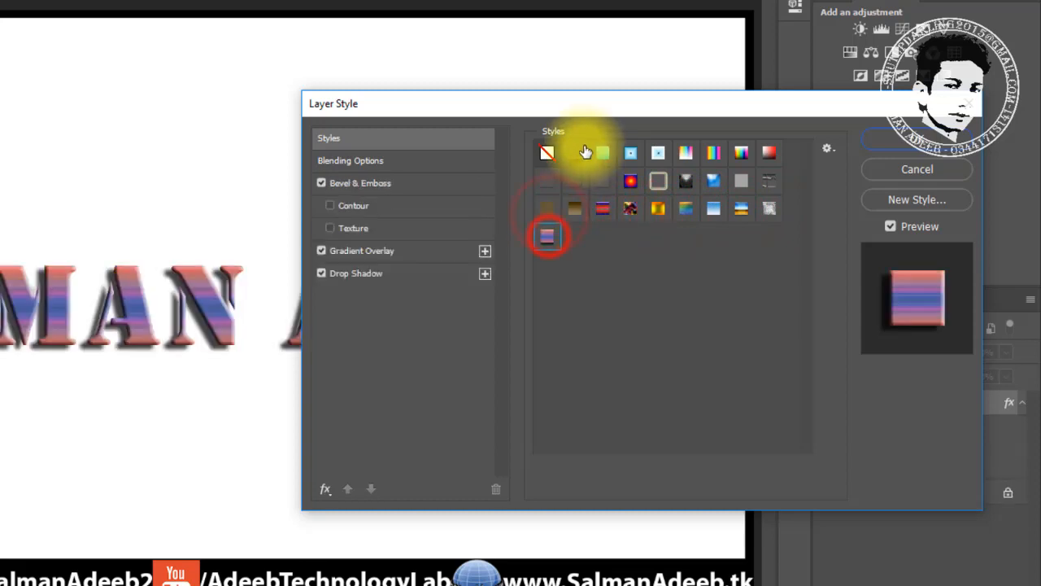
Settle on the drop-shadow-only preset and show its Blending Options
{"action": "left_click", "coordinate": [602, 180]}
{"action": "left_click", "coordinate": [576, 180]}
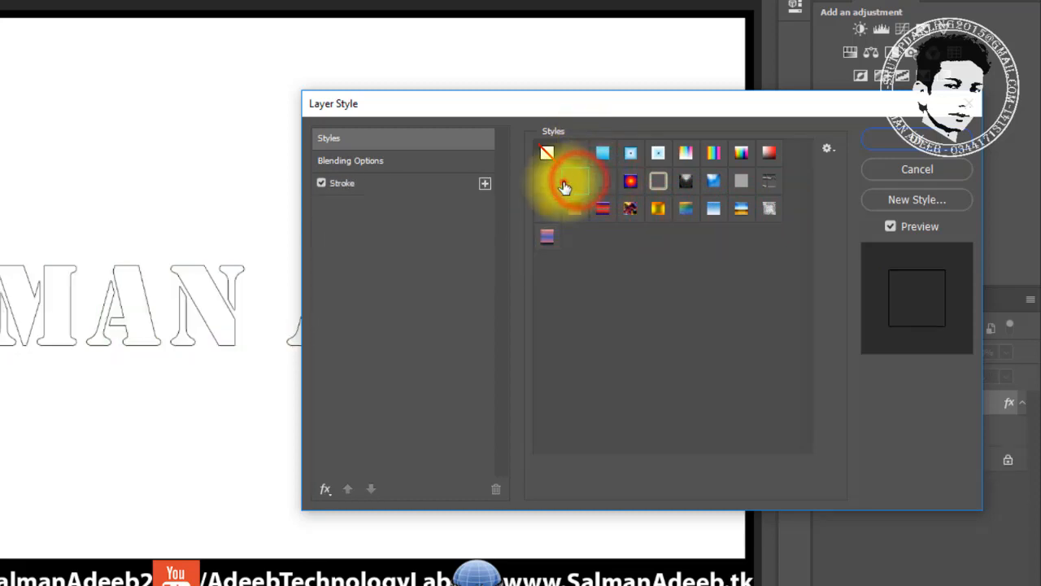
{"action": "left_click", "coordinate": [548, 182]}
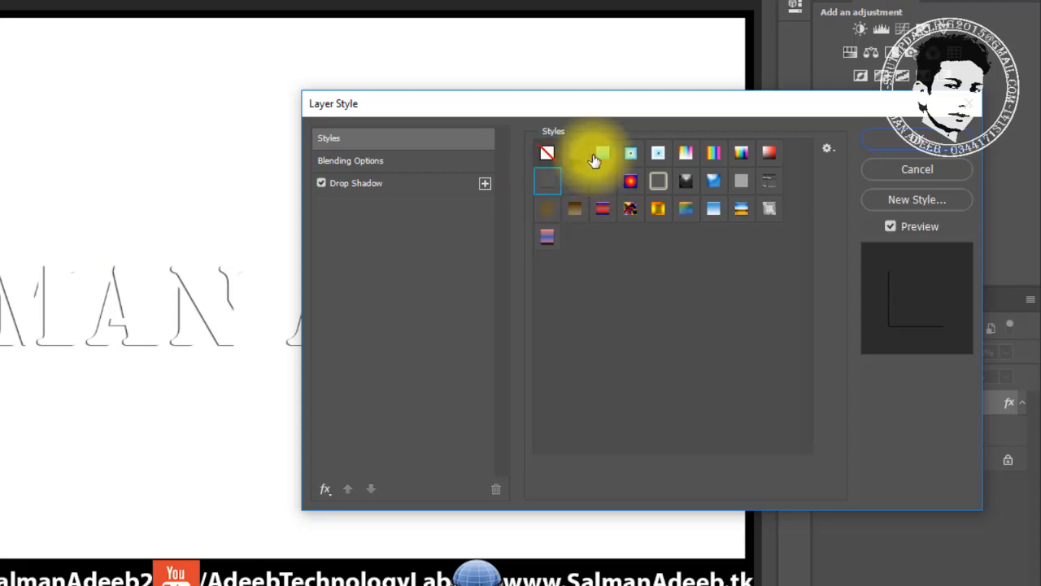
{"action": "left_click_drag", "start_coordinate": [557, 104], "coordinate": [538, 50]}
{"action": "left_click", "coordinate": [327, 105]}
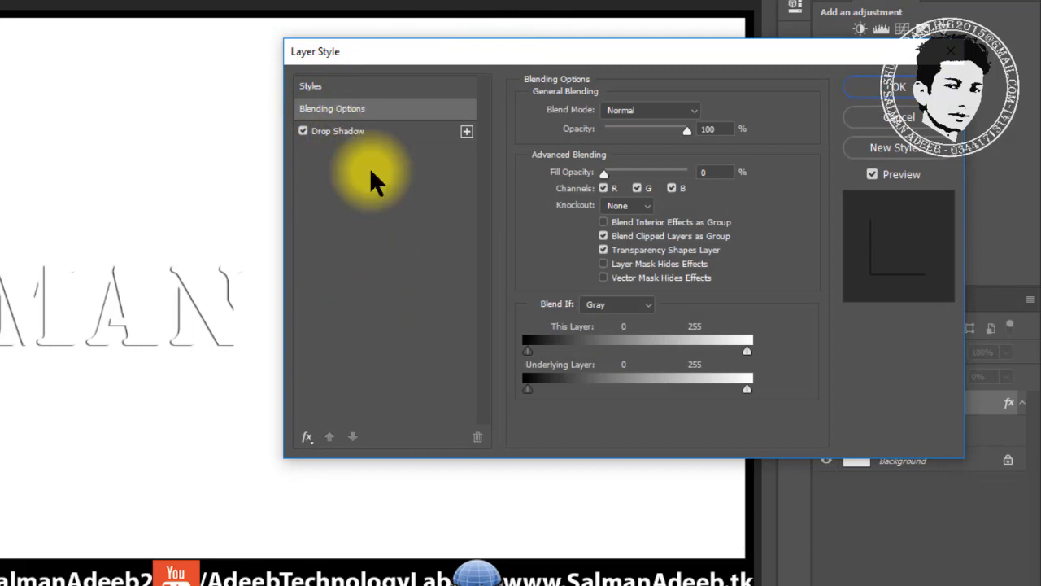
Toggle Drop Shadow off and on, then pick the Default Style (None) swatch in Styles
{"action": "left_click", "coordinate": [302, 129]}
{"action": "left_click", "coordinate": [301, 129]}
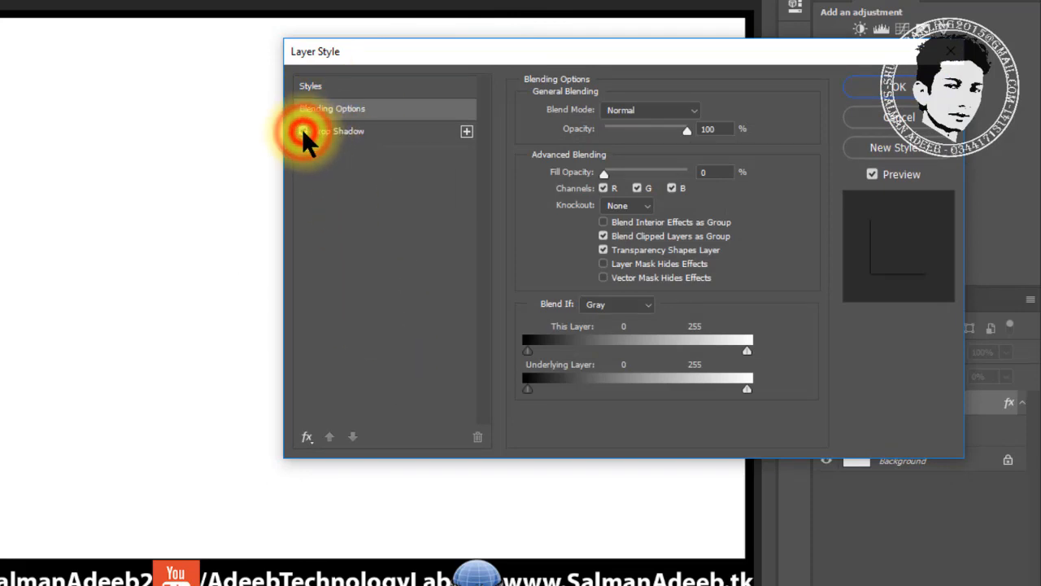
{"action": "left_click", "coordinate": [334, 85]}
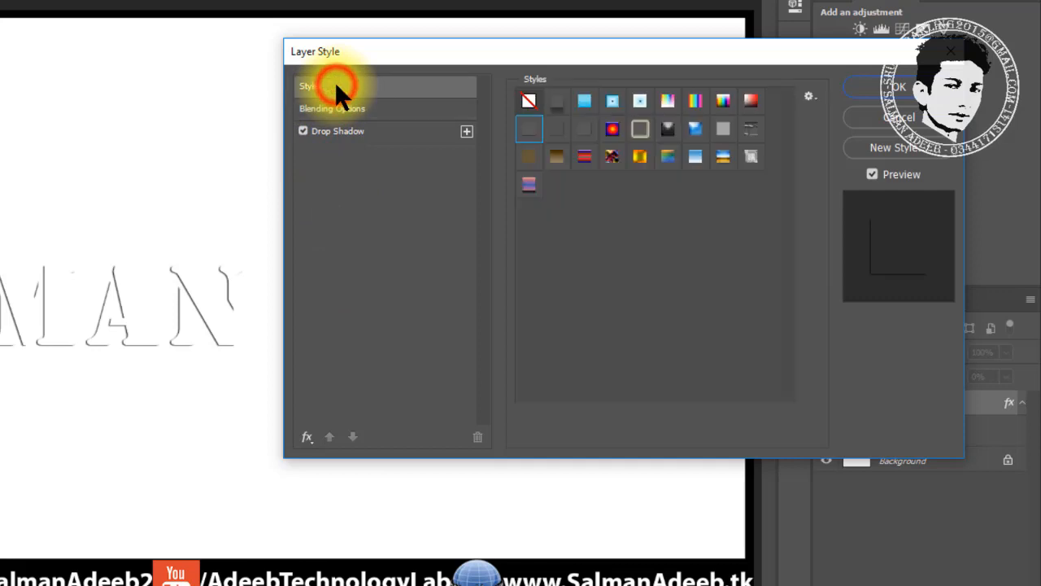
{"action": "left_click", "coordinate": [529, 101]}
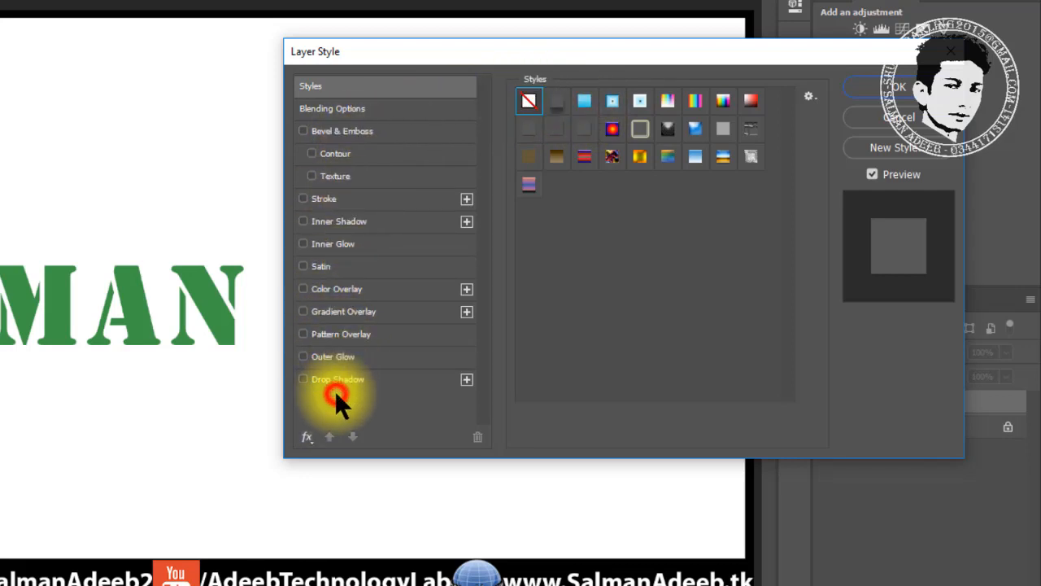
Add a Color Overlay and set its colour to white sampled from the canvas
{"action": "left_click", "coordinate": [317, 291]}
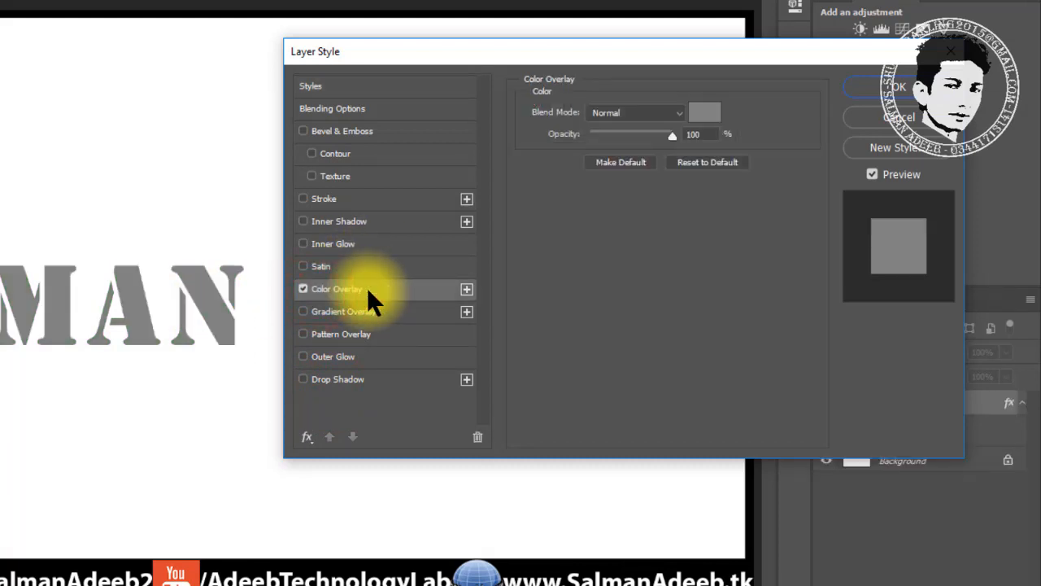
{"action": "left_click", "coordinate": [704, 112]}
{"action": "left_click", "coordinate": [503, 271]}
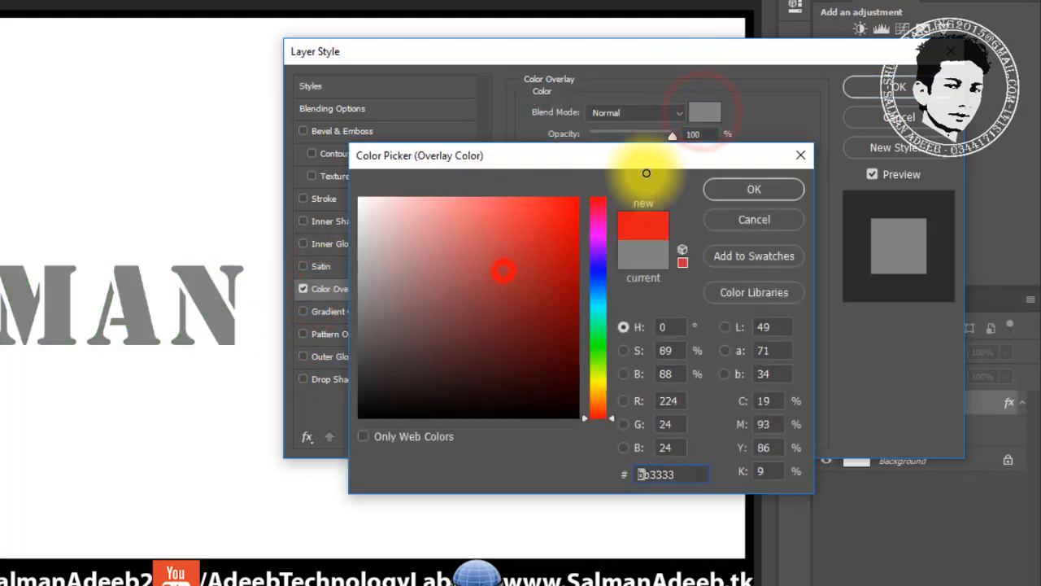
{"action": "left_click_drag", "start_coordinate": [646, 173], "coordinate": [672, 181]}
{"action": "left_click", "coordinate": [112, 168]}
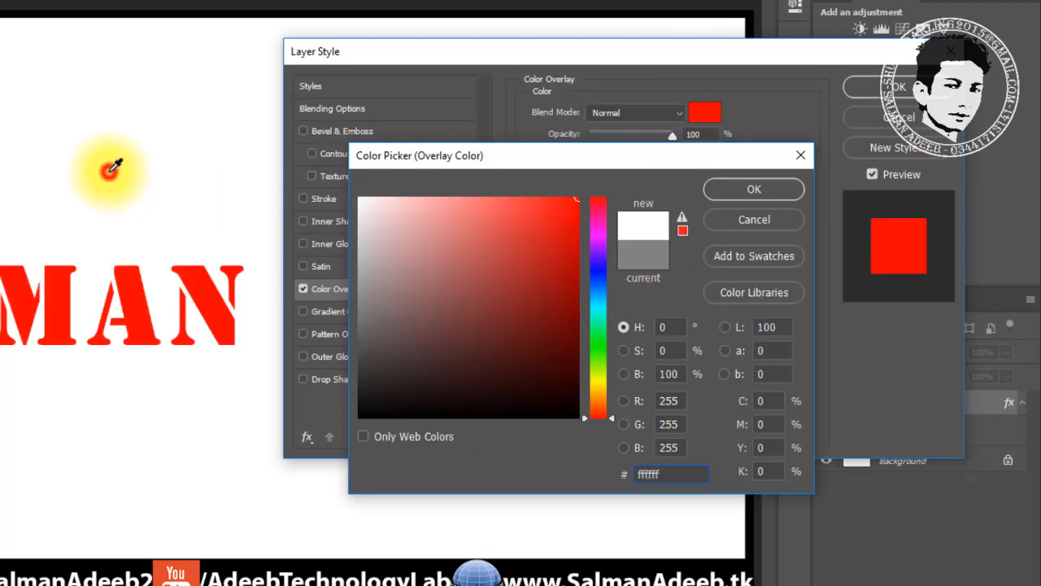
{"action": "left_click", "coordinate": [746, 188]}
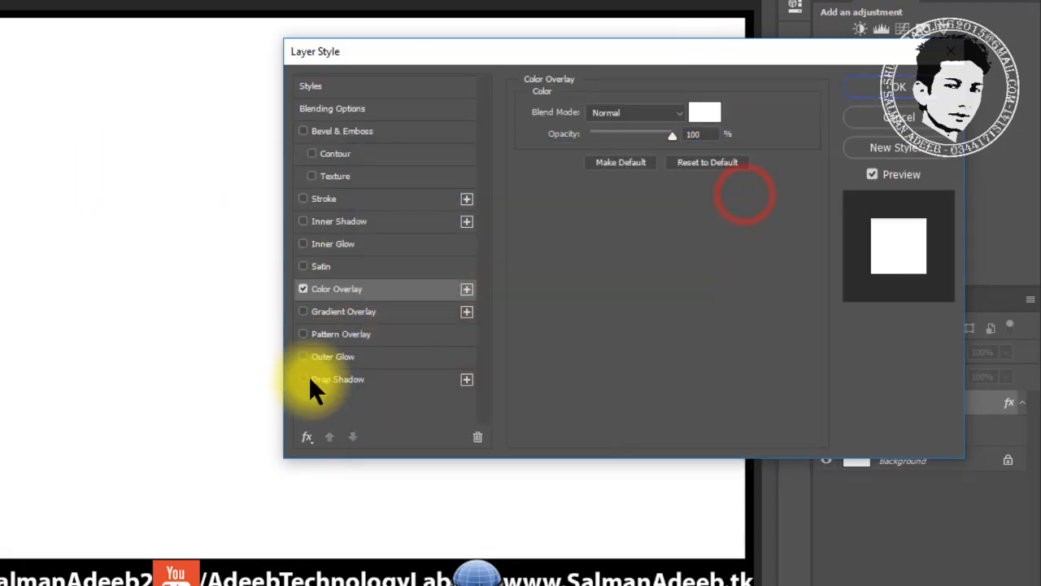
Turn on Drop Shadow and enlarge its size to 32 px
{"action": "left_click", "coordinate": [301, 378]}
{"action": "left_click", "coordinate": [325, 378]}
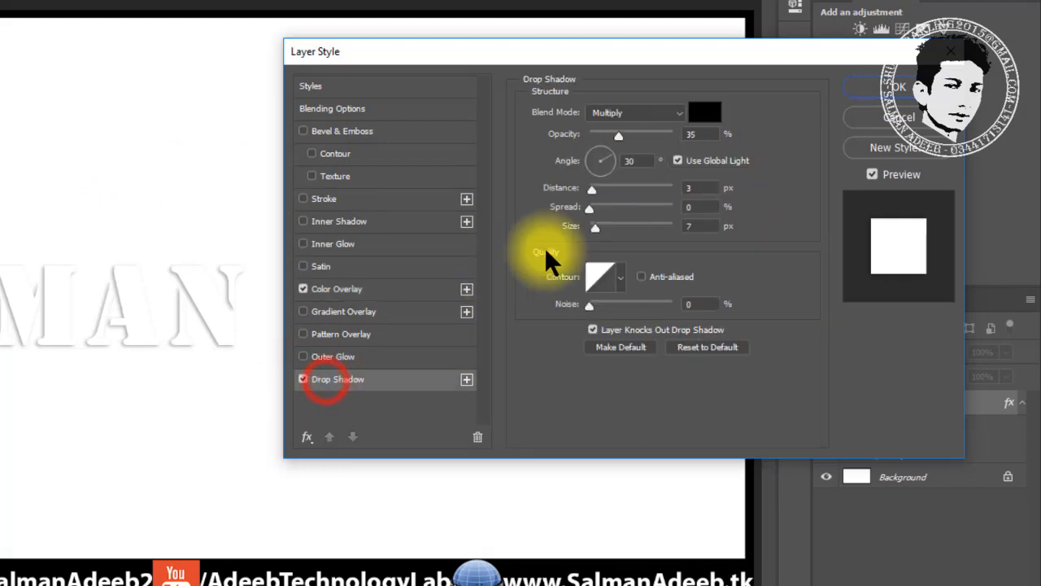
{"action": "left_click_drag", "start_coordinate": [598, 226], "coordinate": [598, 208]}
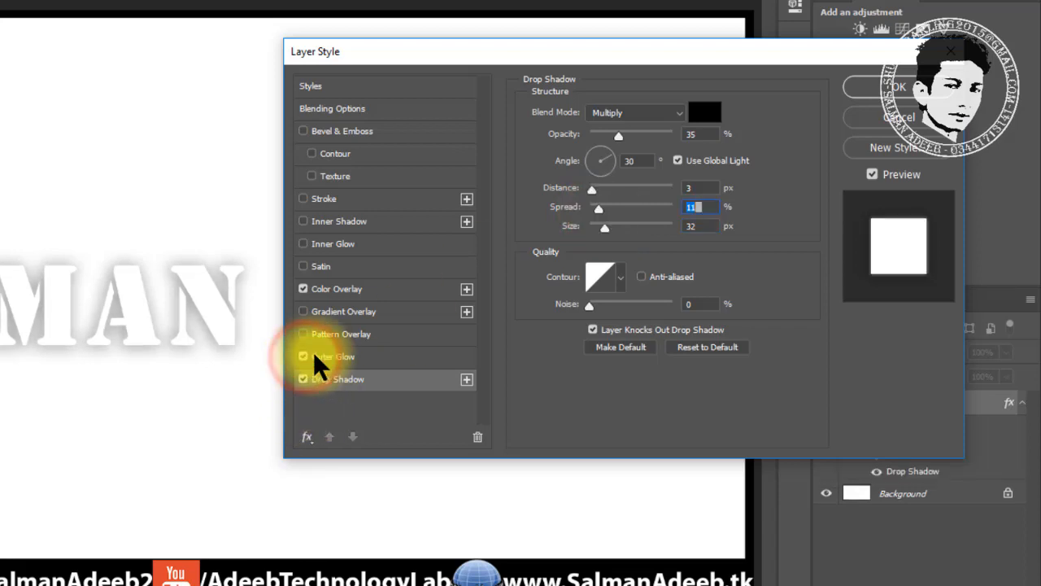
Turn on Outer Glow with colour ff0000, then switch on Pattern Overlay
{"action": "left_click", "coordinate": [334, 355]}
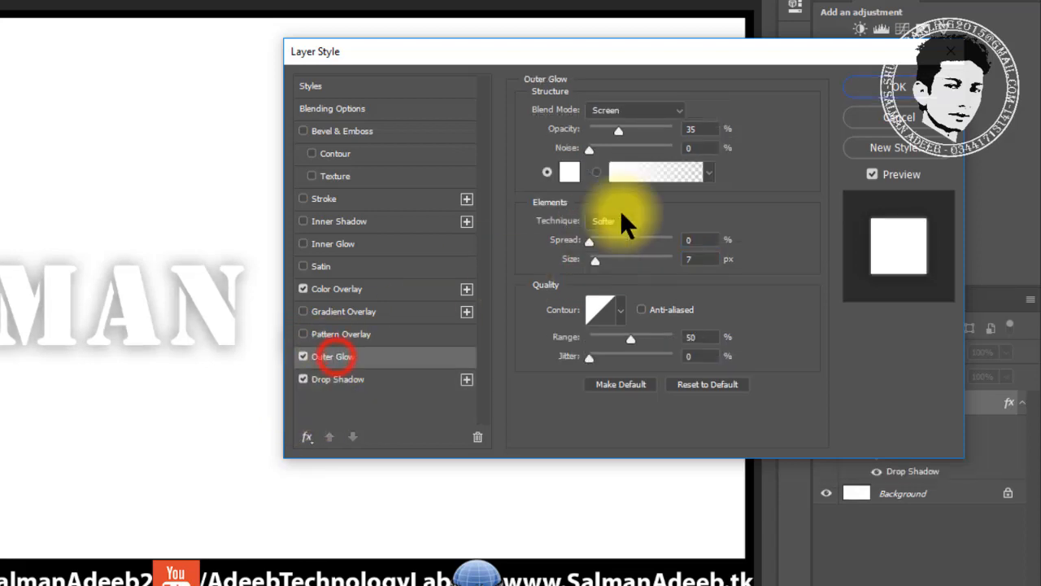
{"action": "left_click", "coordinate": [570, 169]}
{"action": "left_click", "coordinate": [478, 269]}
{"action": "type", "text": "ff0000"}
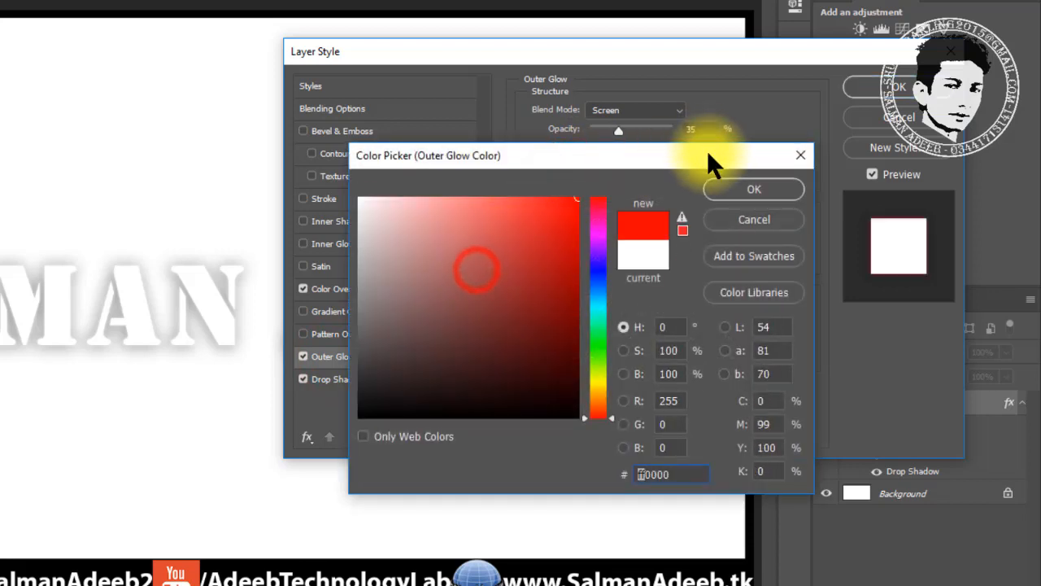
{"action": "left_click", "coordinate": [770, 186]}
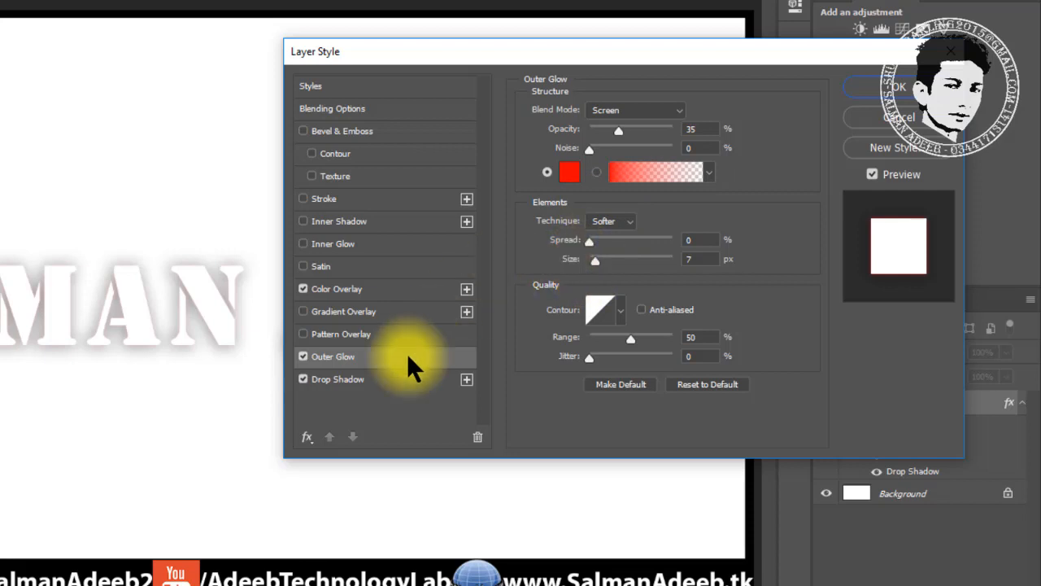
{"action": "left_click", "coordinate": [306, 335]}
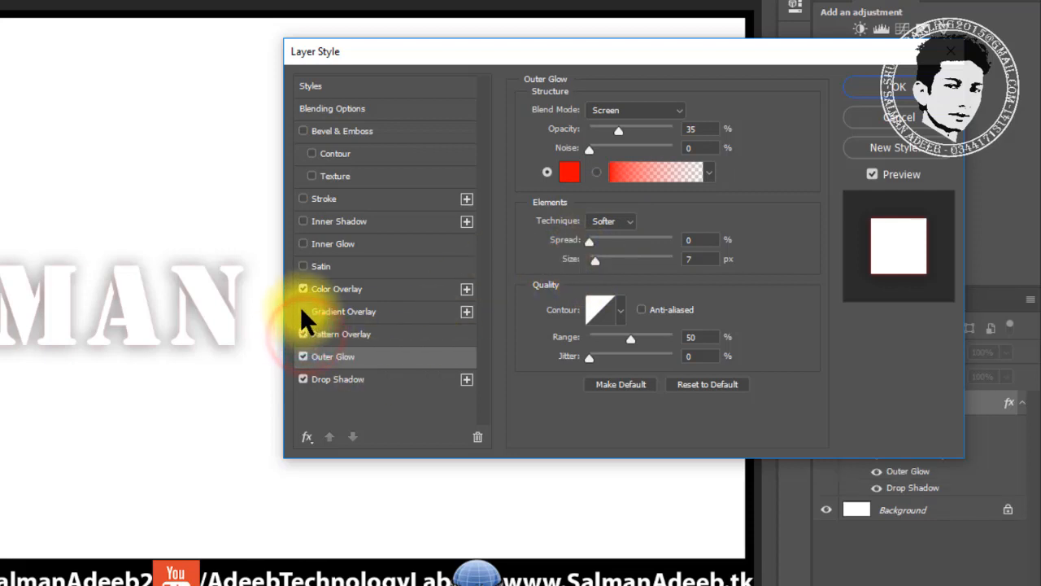
Try Gradient Overlay, Satin, Inner Glow, Inner Shadow and Stroke effects on the text
{"action": "left_click", "coordinate": [303, 311]}
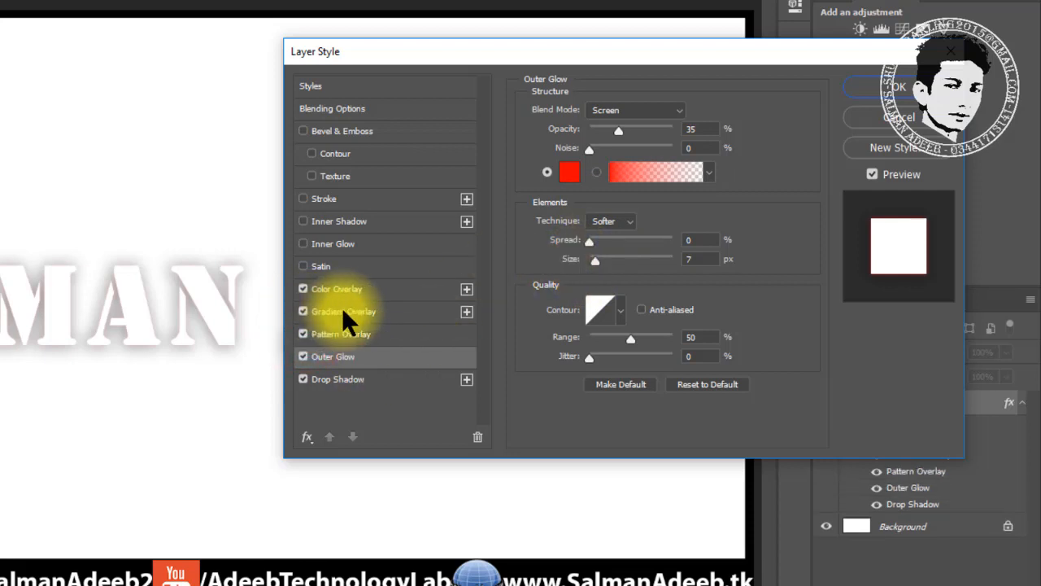
{"action": "left_click", "coordinate": [304, 265]}
{"action": "left_click", "coordinate": [304, 265]}
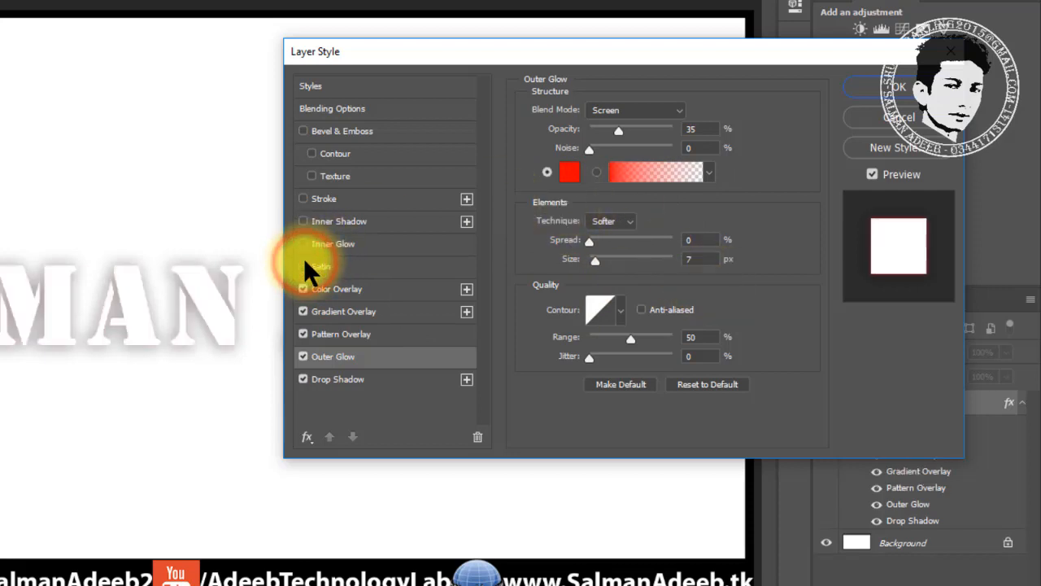
{"action": "left_click", "coordinate": [303, 263]}
{"action": "left_click", "coordinate": [303, 243]}
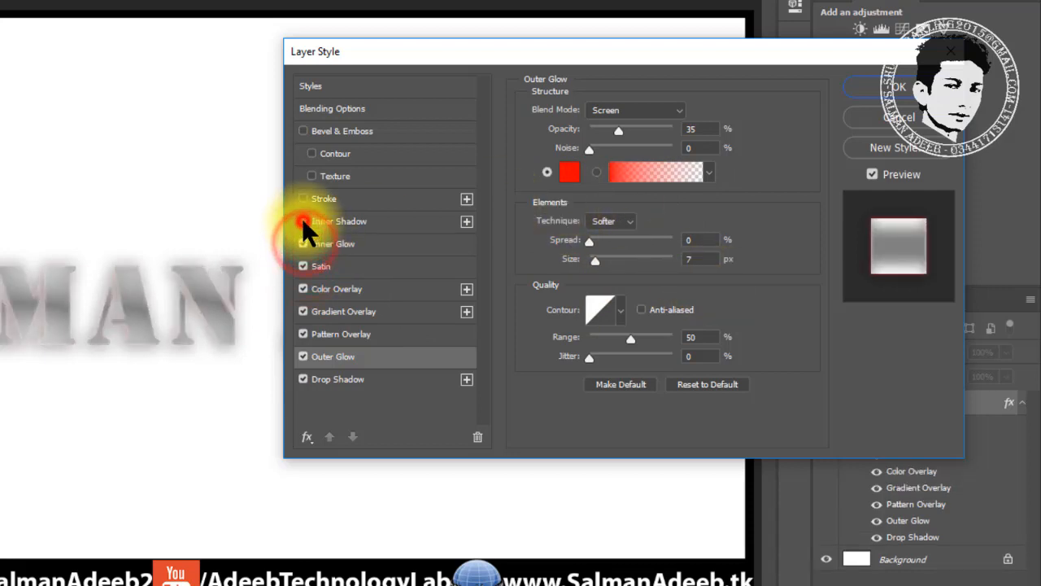
{"action": "left_click", "coordinate": [303, 220]}
{"action": "left_click", "coordinate": [304, 199]}
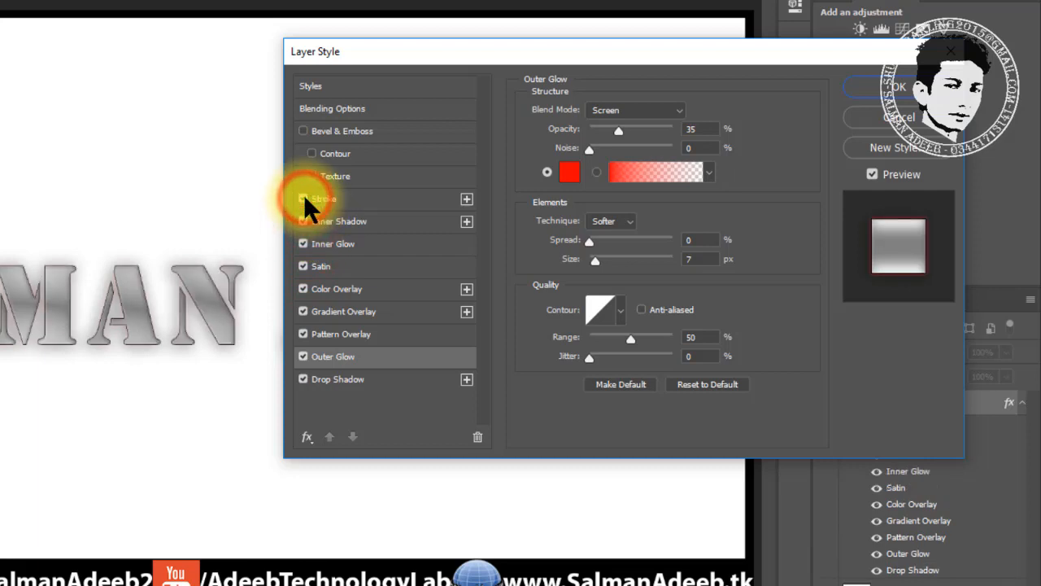
{"action": "left_click", "coordinate": [304, 198]}
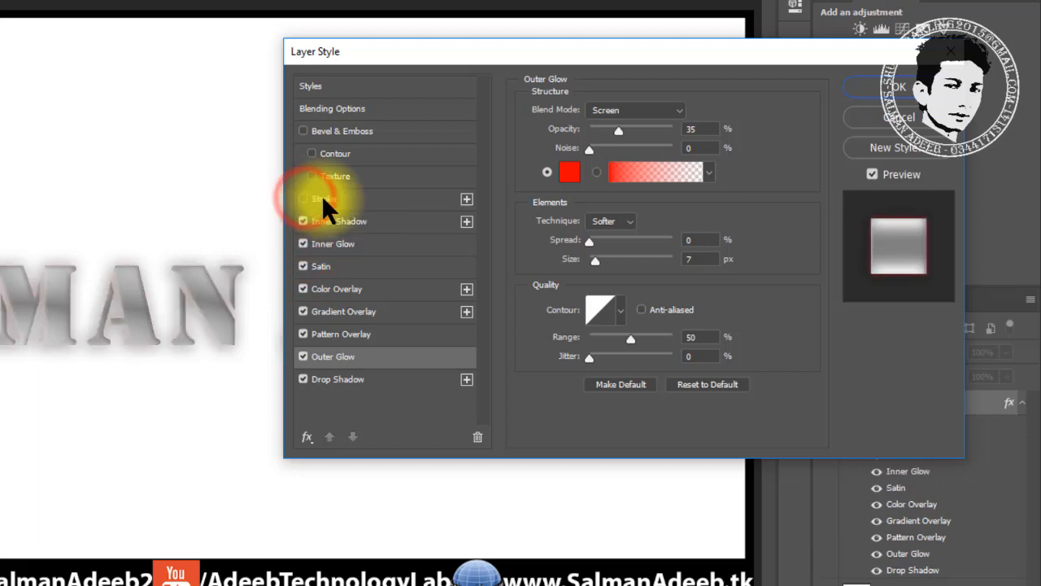
Try Bevel & Emboss with Contour, turn the effects off, and cancel the Layer Style dialog
{"action": "left_click", "coordinate": [304, 131]}
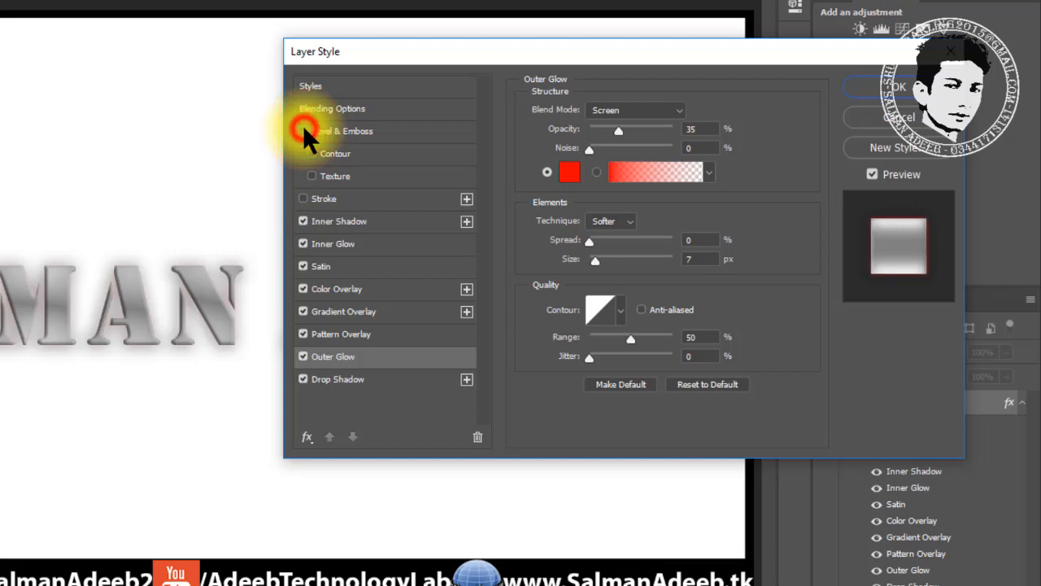
{"action": "left_click", "coordinate": [303, 130]}
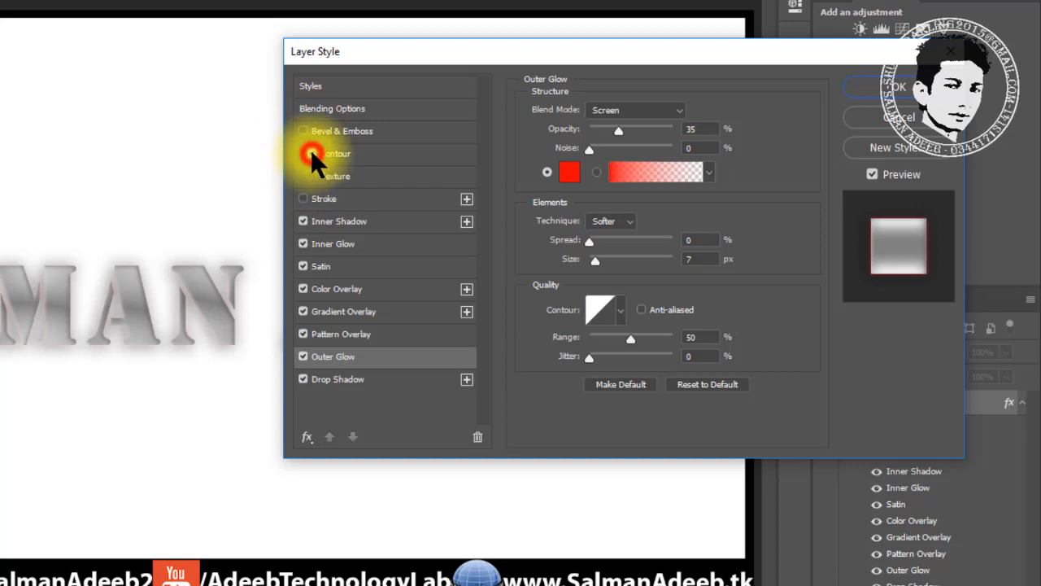
{"action": "left_click", "coordinate": [311, 153]}
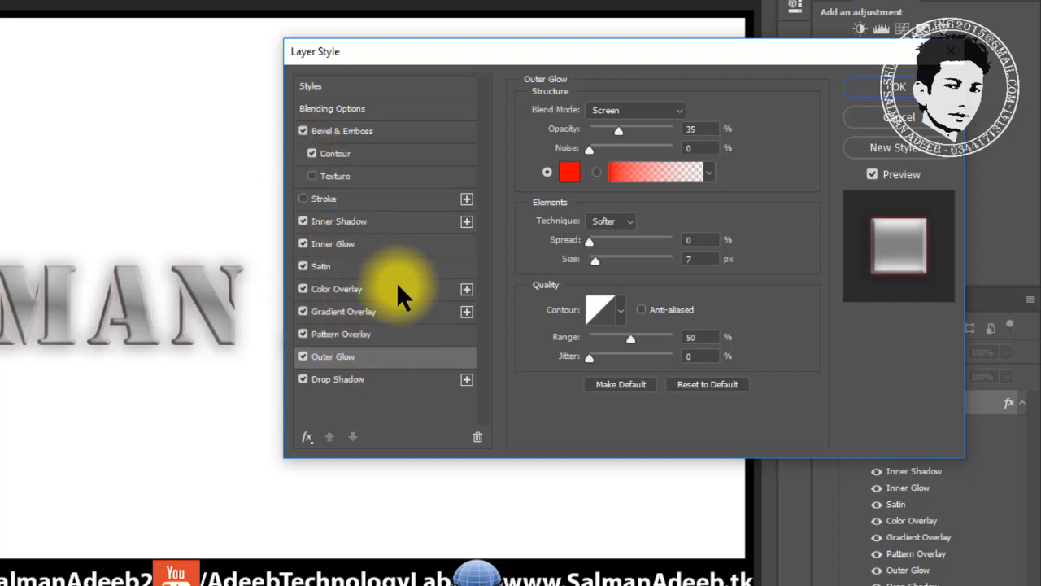
{"action": "left_click", "coordinate": [302, 131]}
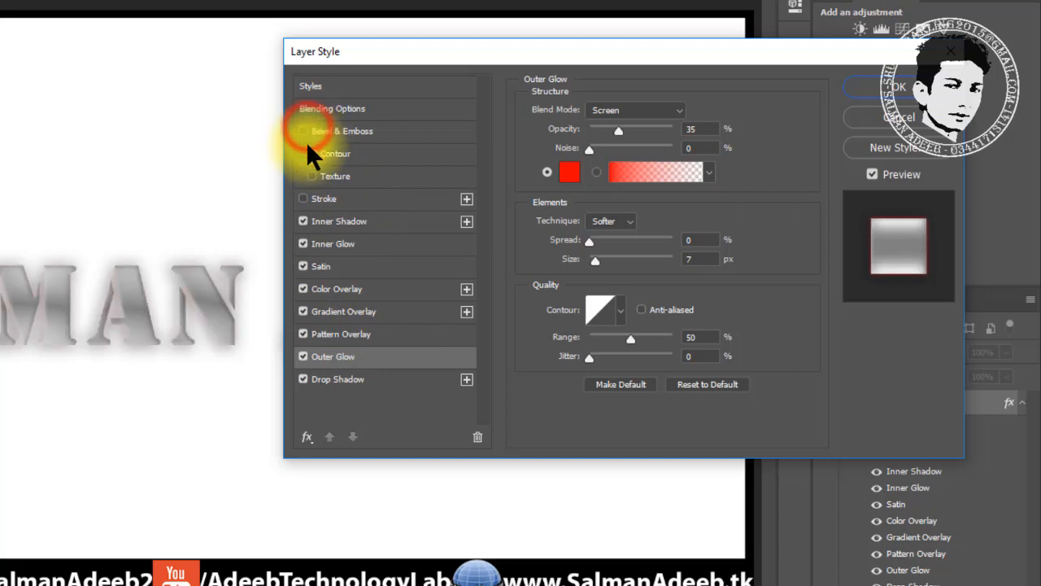
{"action": "left_click", "coordinate": [303, 220]}
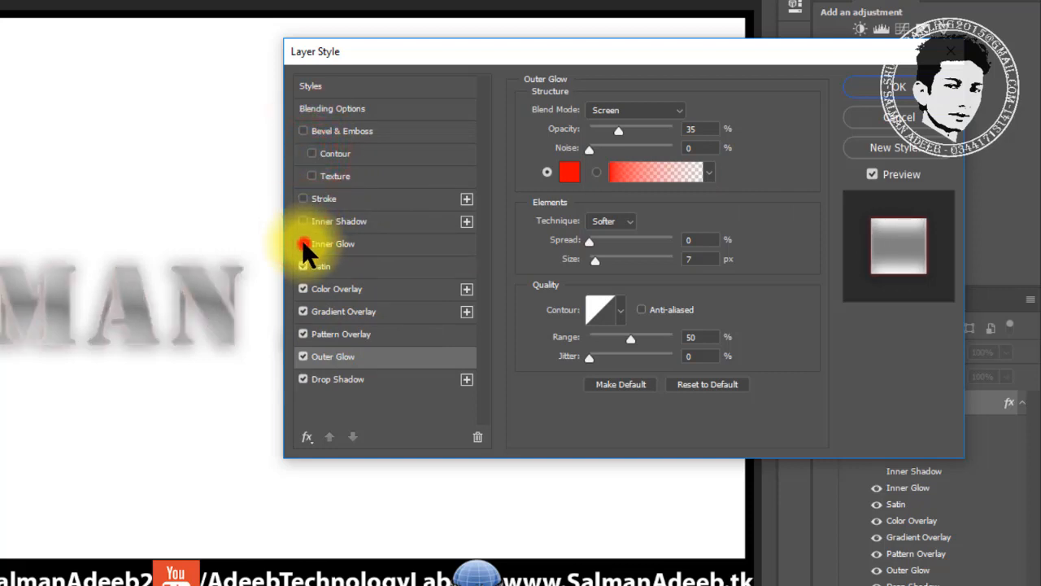
{"action": "left_click", "coordinate": [302, 243]}
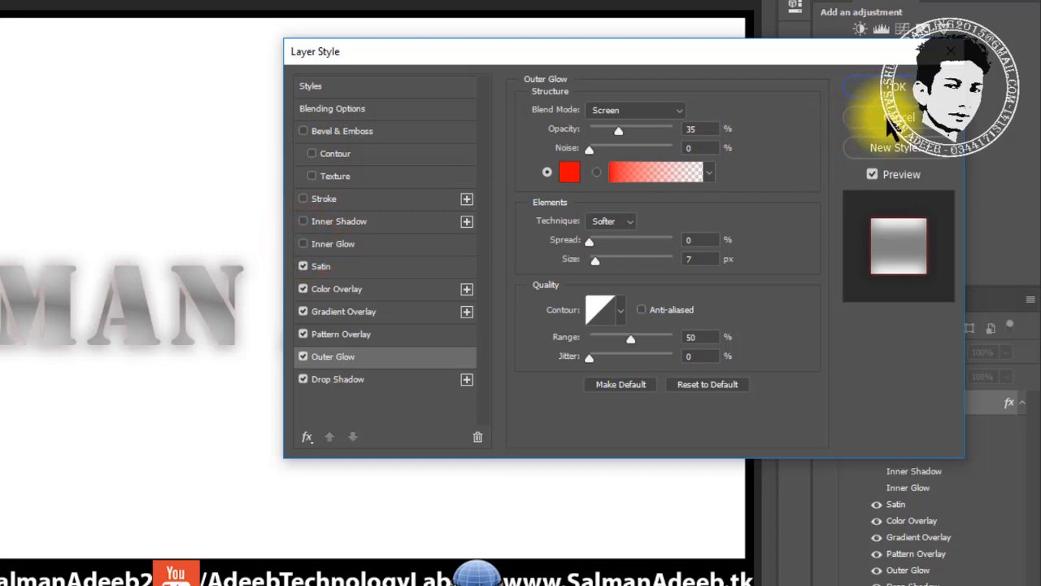
{"action": "left_click", "coordinate": [888, 118]}
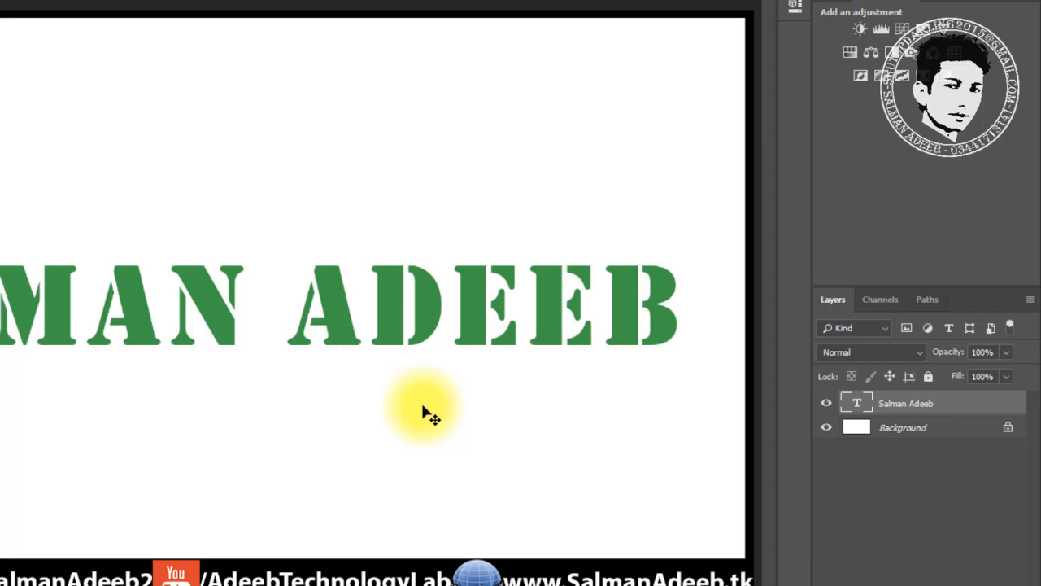
{"action": "double_click", "coordinate": [958, 407]}
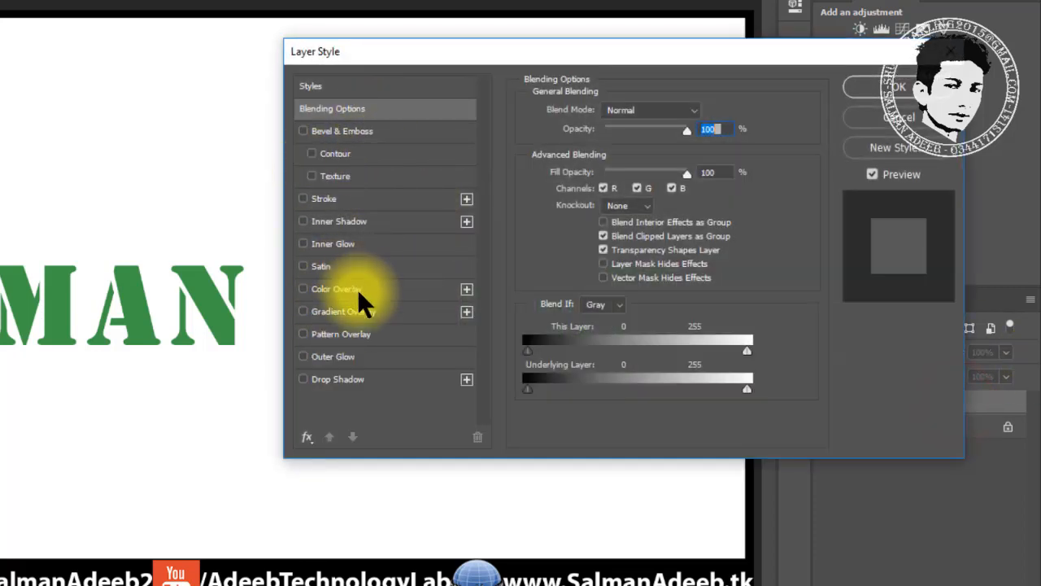
Browse several presets in the Styles grid and settle on Basic Drop Shadow
{"action": "left_click", "coordinate": [365, 83]}
{"action": "mouse_move", "coordinate": [630, 168]}
{"action": "left_mouse_down"}
{"action": "mouse_move", "coordinate": [607, 179]}
{"action": "mouse_move", "coordinate": [681, 170]}
{"action": "mouse_move", "coordinate": [613, 170]}
{"action": "left_mouse_up"}
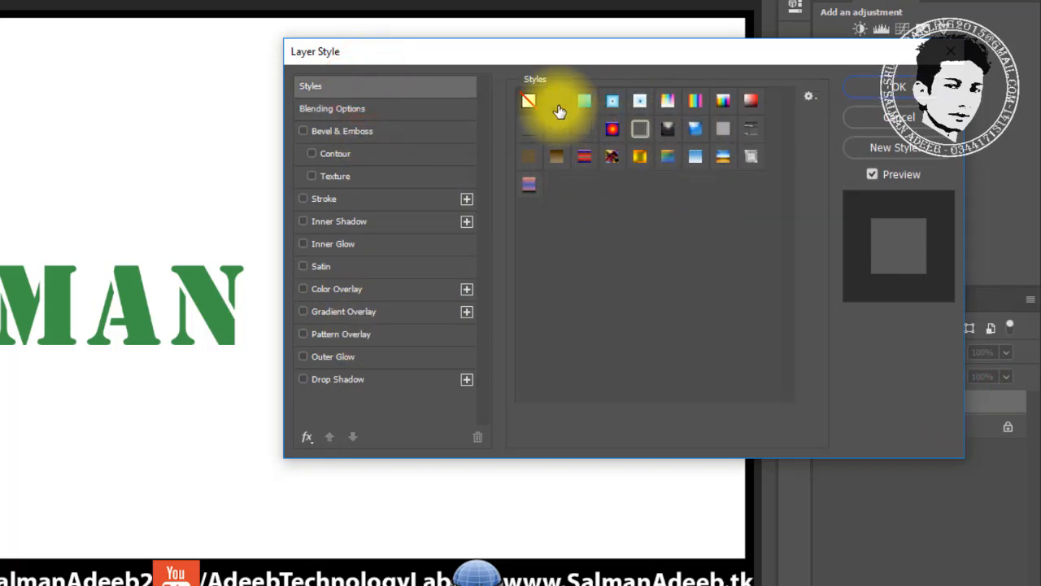
{"action": "left_click", "coordinate": [557, 101]}
{"action": "left_click", "coordinate": [558, 130]}
{"action": "left_click", "coordinate": [586, 130]}
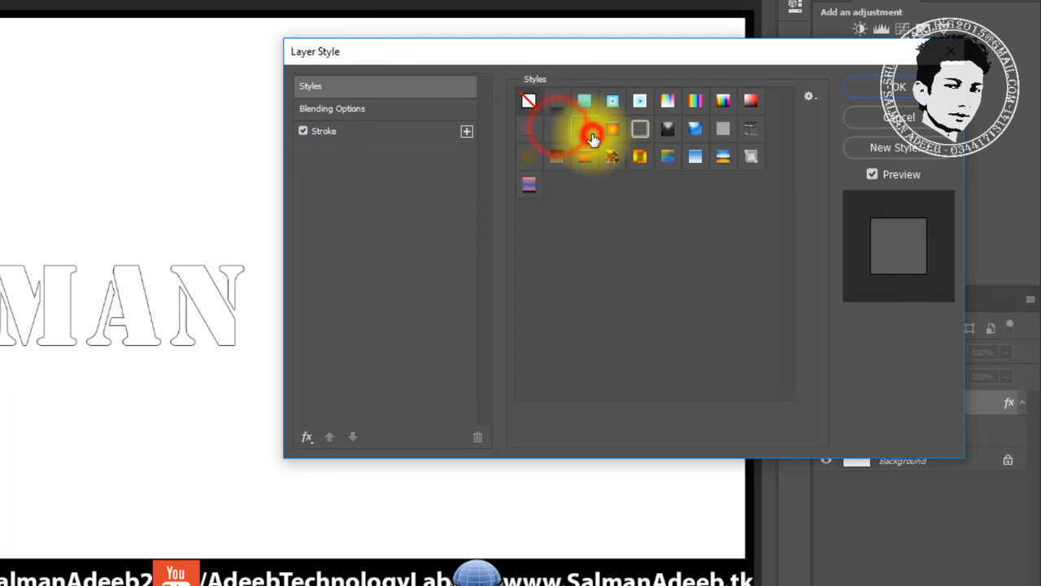
{"action": "left_click", "coordinate": [533, 128]}
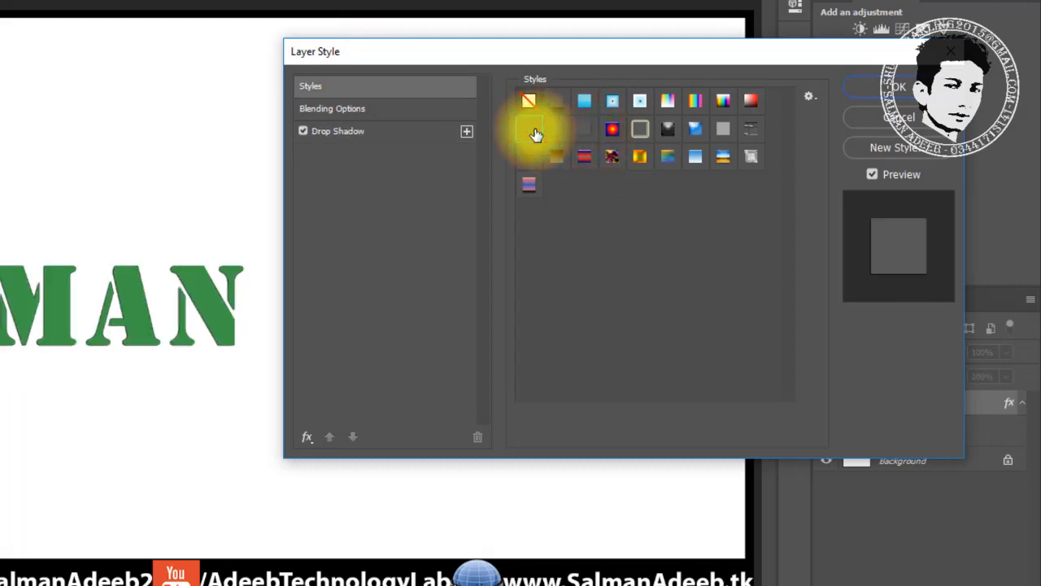